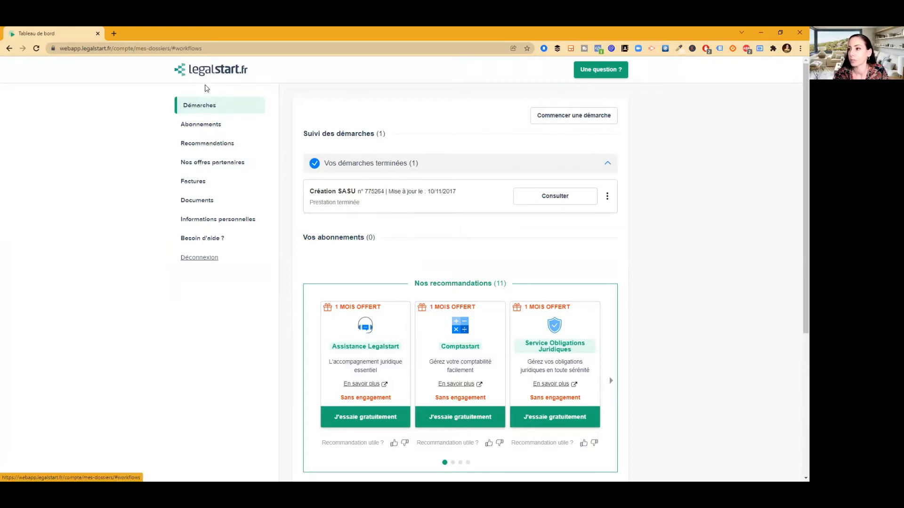
Return to the Legalstart homepage and go to 'Créer mon entreprise'
{"action": "left_click", "coordinate": [204, 72]}
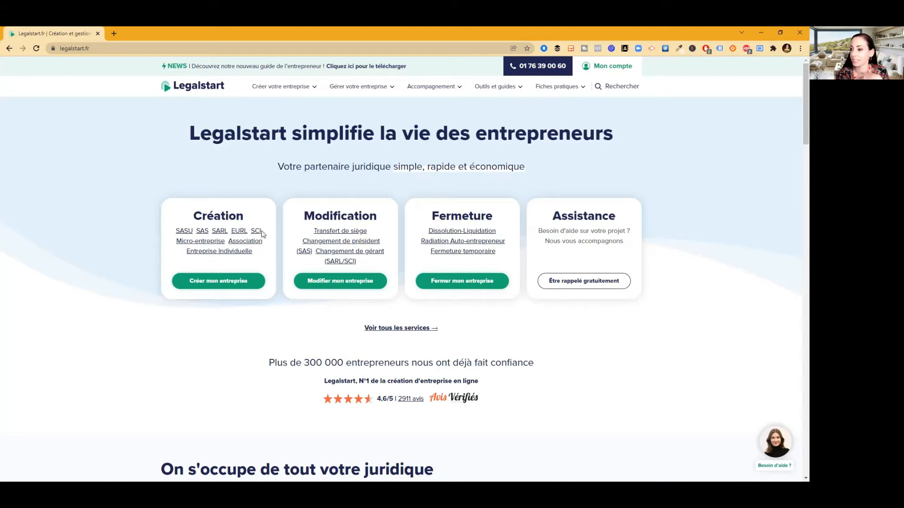
{"action": "left_click", "coordinate": [227, 282]}
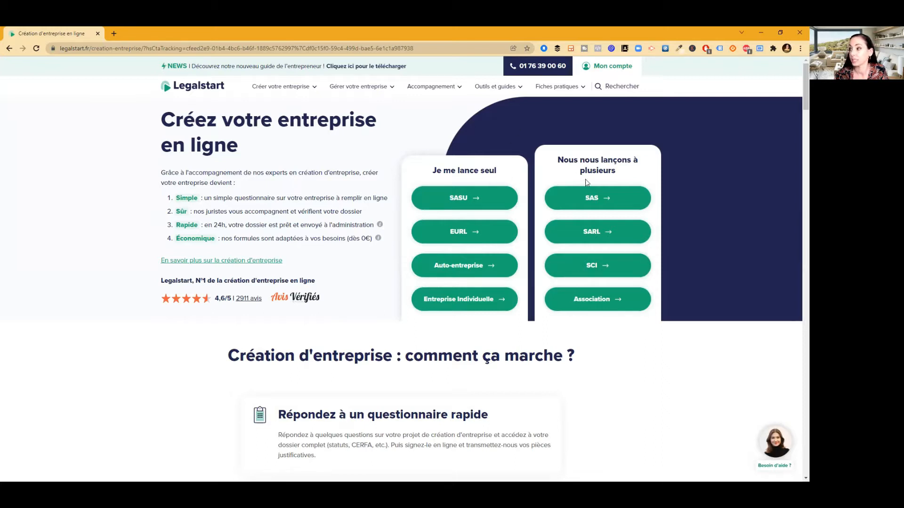
Choose SASU, dismiss the chat window, and begin the SASU creation questionnaire
{"action": "left_click", "coordinate": [452, 197]}
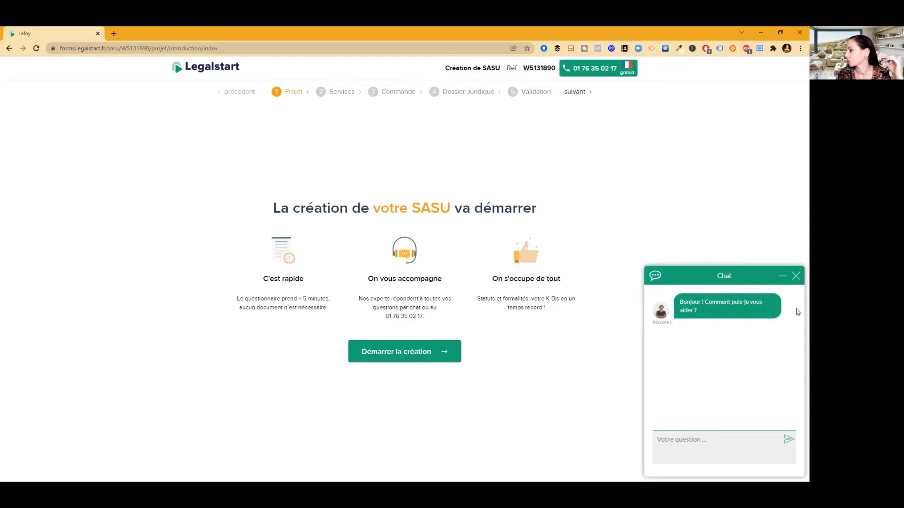
{"action": "left_click", "coordinate": [795, 277]}
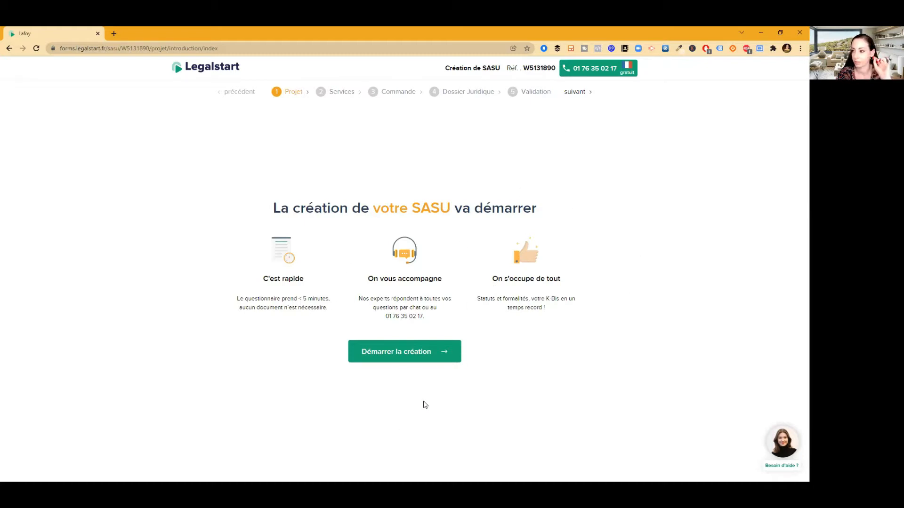
{"action": "left_click", "coordinate": [391, 358]}
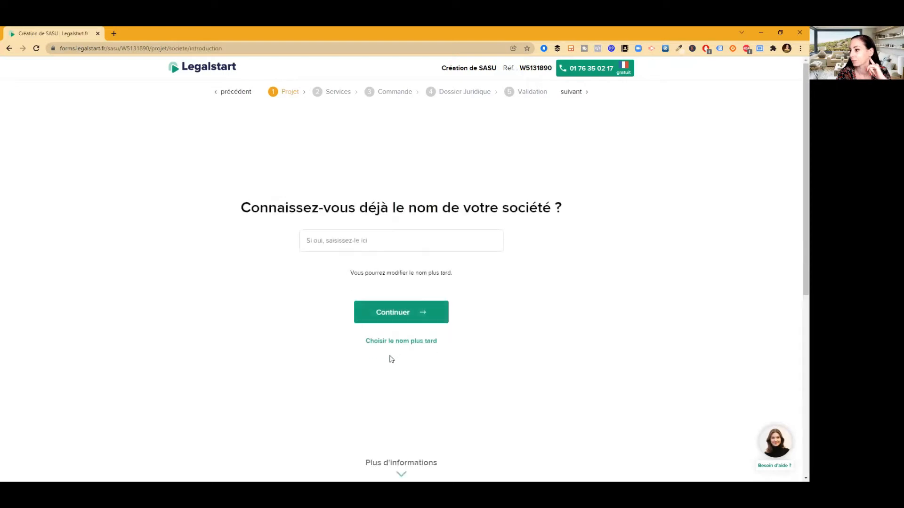
Enter the saved company name from autofill, confirm it, and answer Non to trademark protection
{"action": "left_click", "coordinate": [410, 241]}
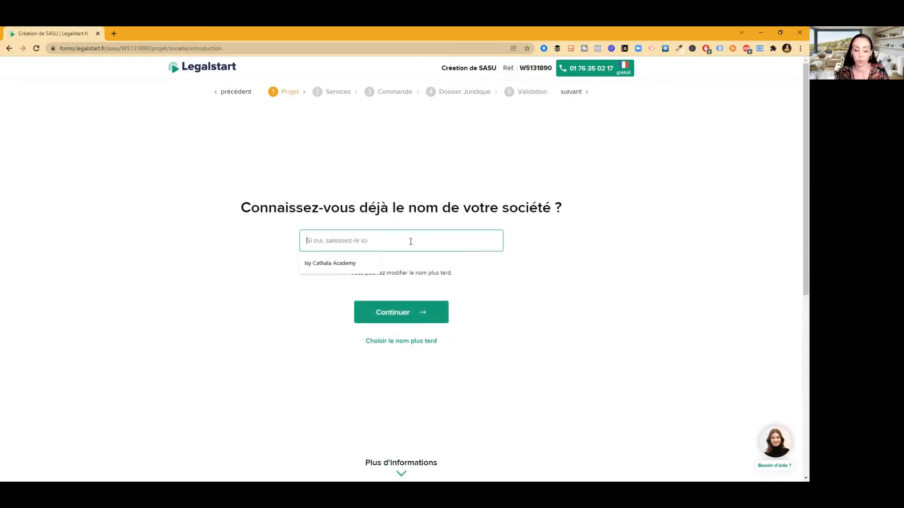
{"action": "left_click", "coordinate": [365, 265]}
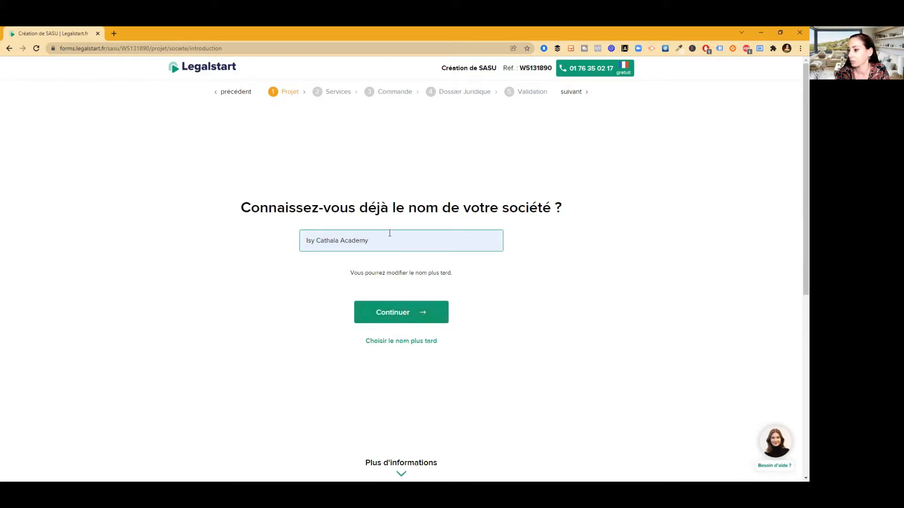
{"action": "left_click", "coordinate": [401, 313]}
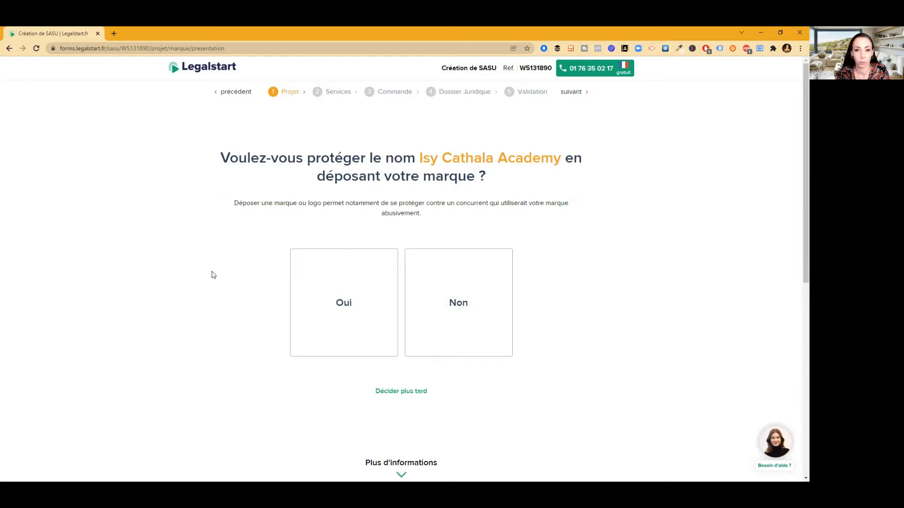
{"action": "left_click", "coordinate": [459, 300]}
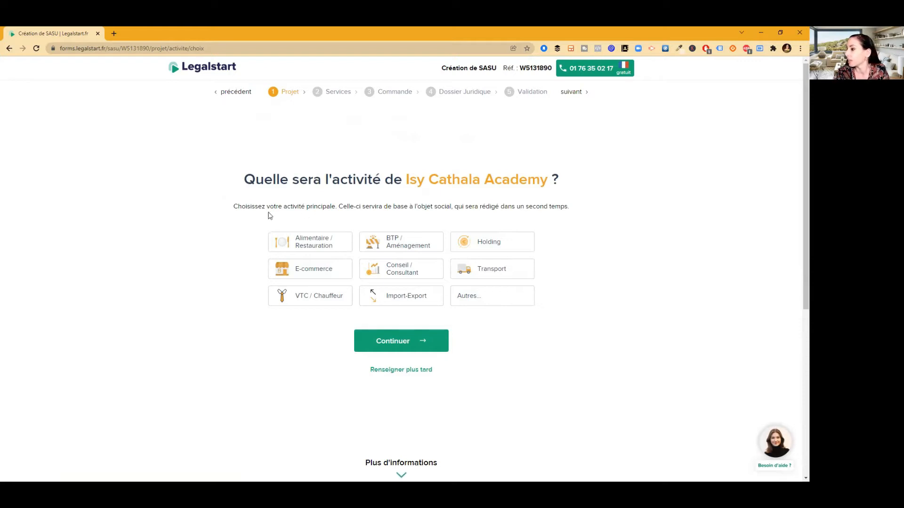
Under Autres, search 'Formation' and set the main activity to Formation continue
{"action": "left_click", "coordinate": [318, 244]}
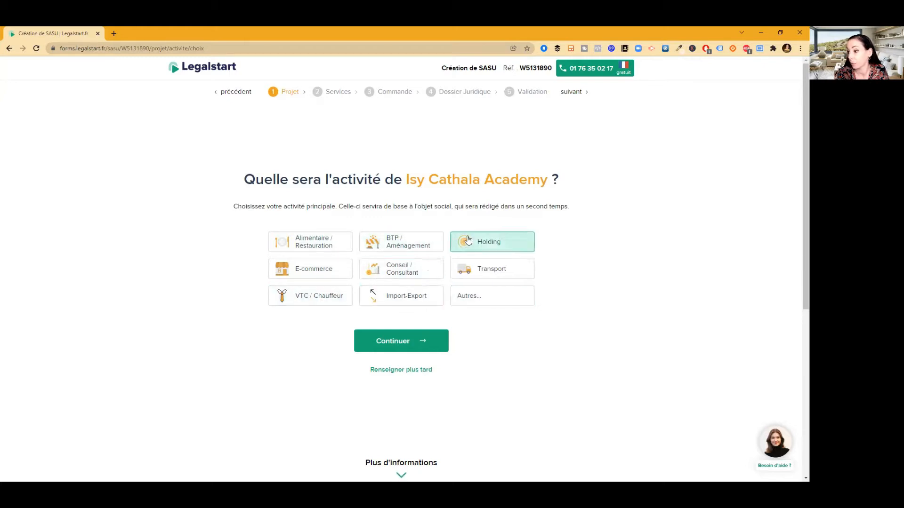
{"action": "left_click", "coordinate": [470, 300]}
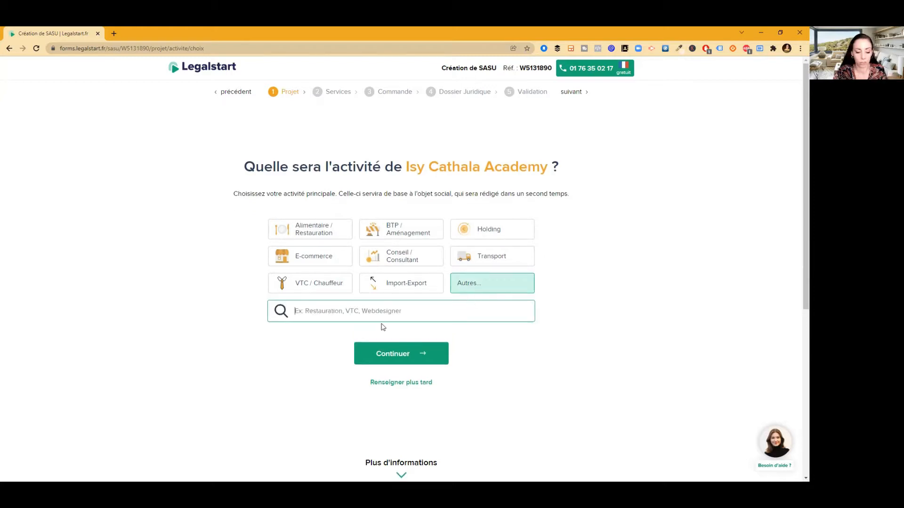
{"action": "type", "text": "For"}
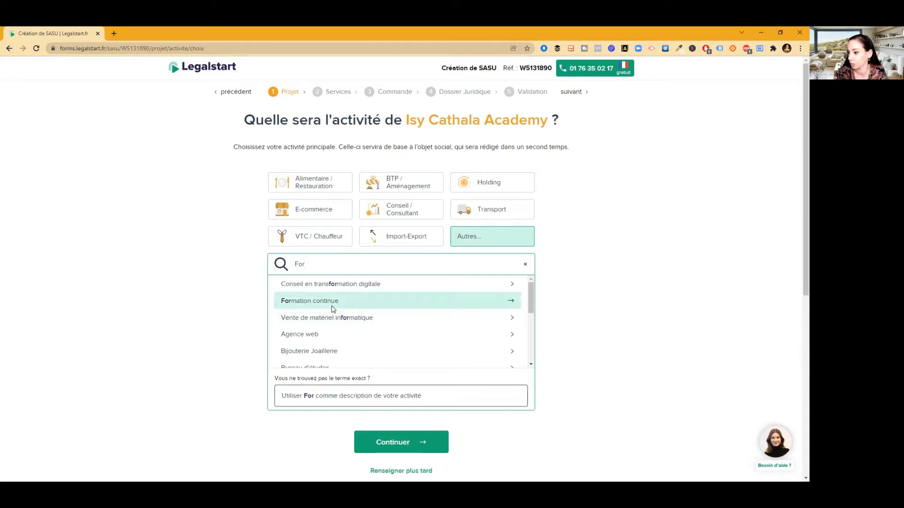
{"action": "type", "text": "mation"}
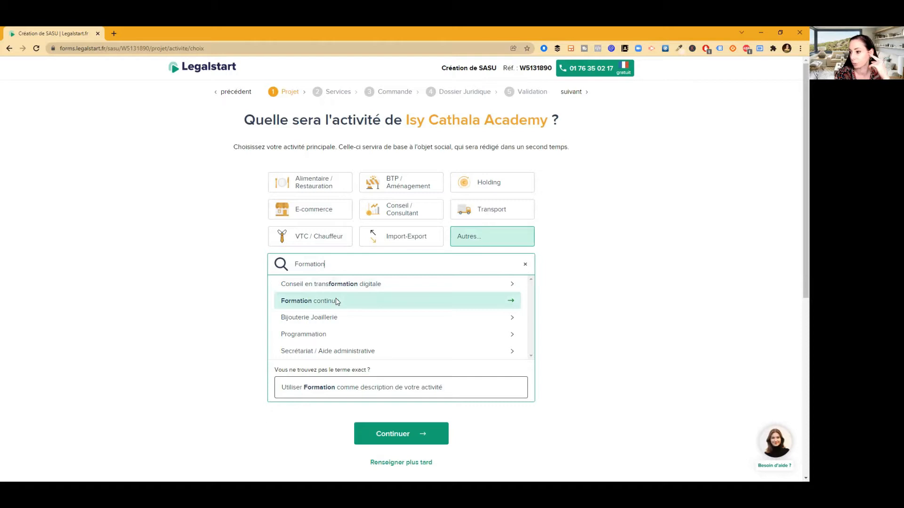
{"action": "left_click", "coordinate": [337, 302]}
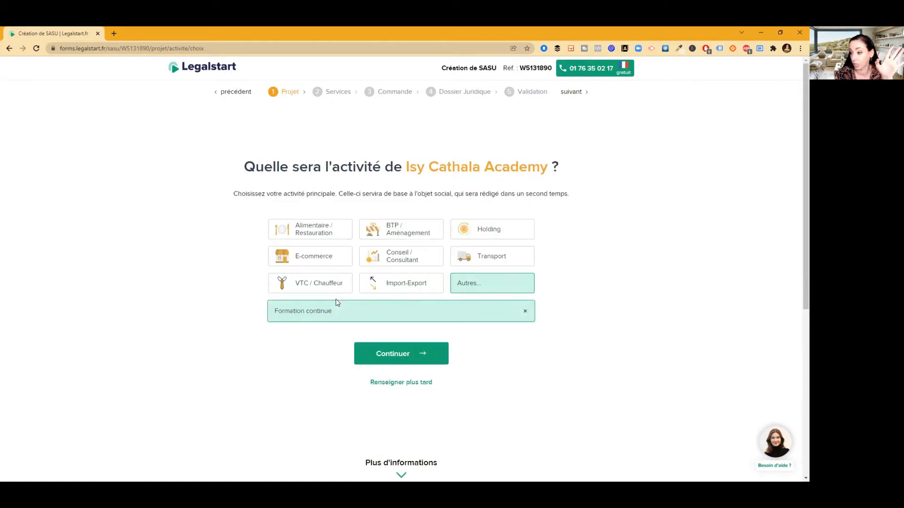
{"action": "left_click", "coordinate": [402, 358]}
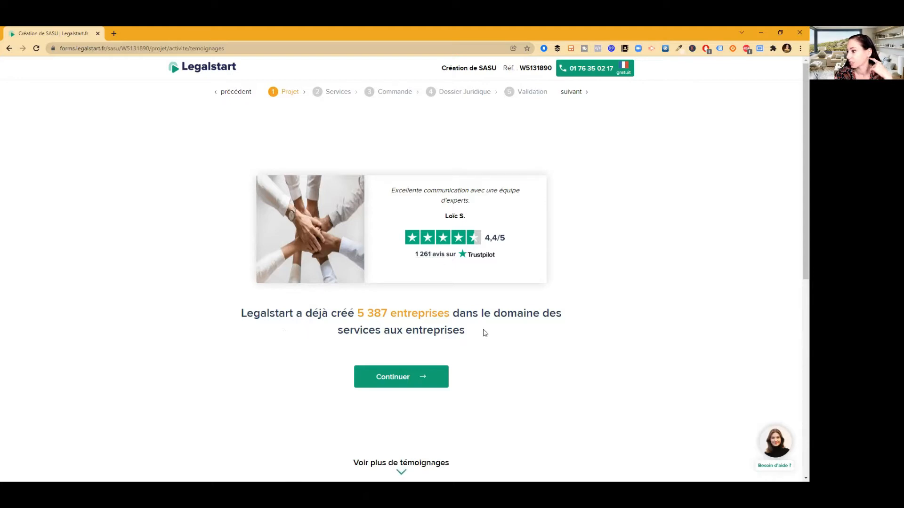
Autofill the applicant's first name, last name, e-mail and phone, correct the first name, and submit
{"action": "left_click", "coordinate": [406, 379]}
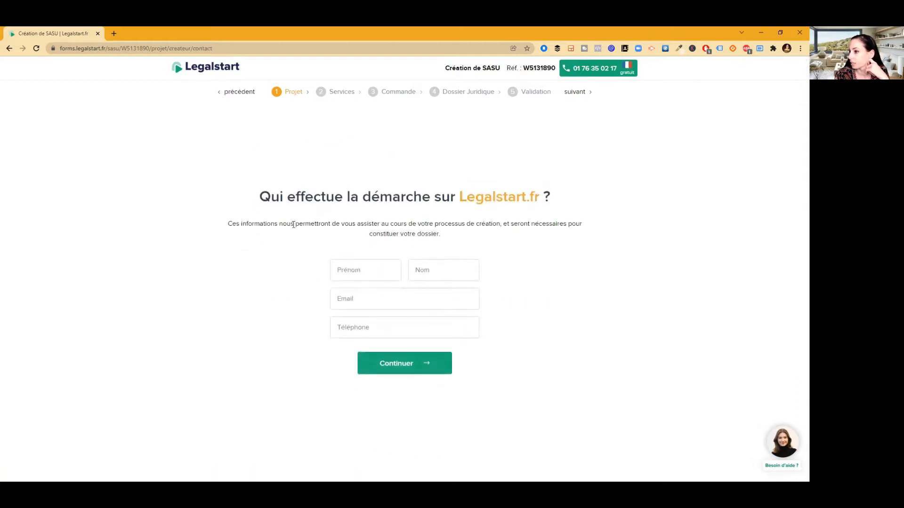
{"action": "left_click", "coordinate": [361, 272]}
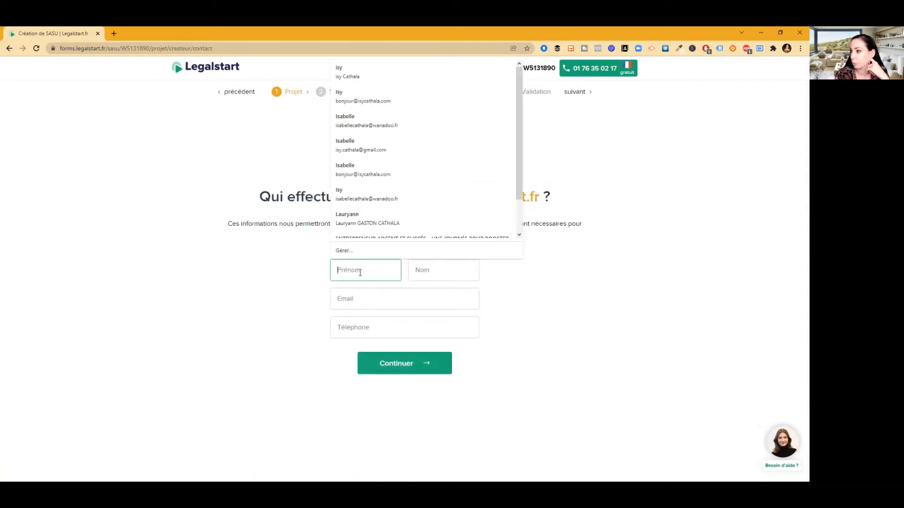
{"action": "left_click", "coordinate": [350, 103]}
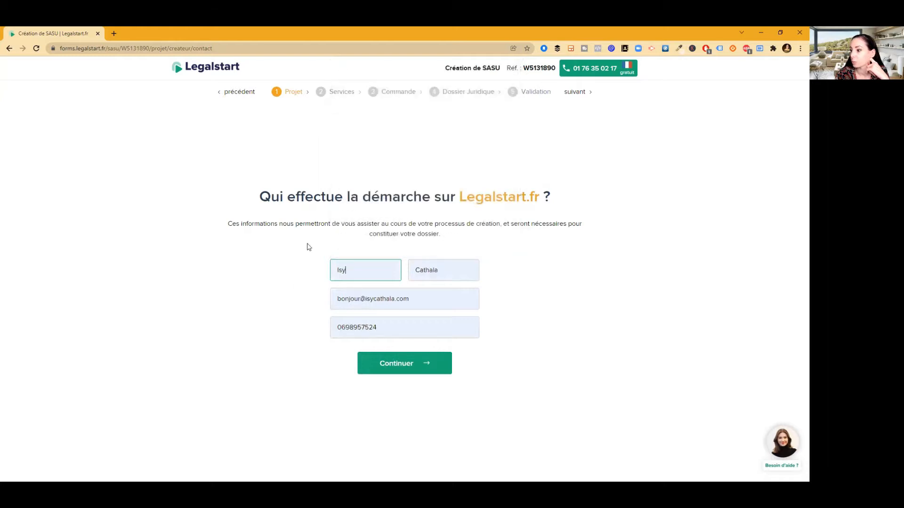
{"action": "key", "text": "BackSpace"}
{"action": "type", "text": "abel"}
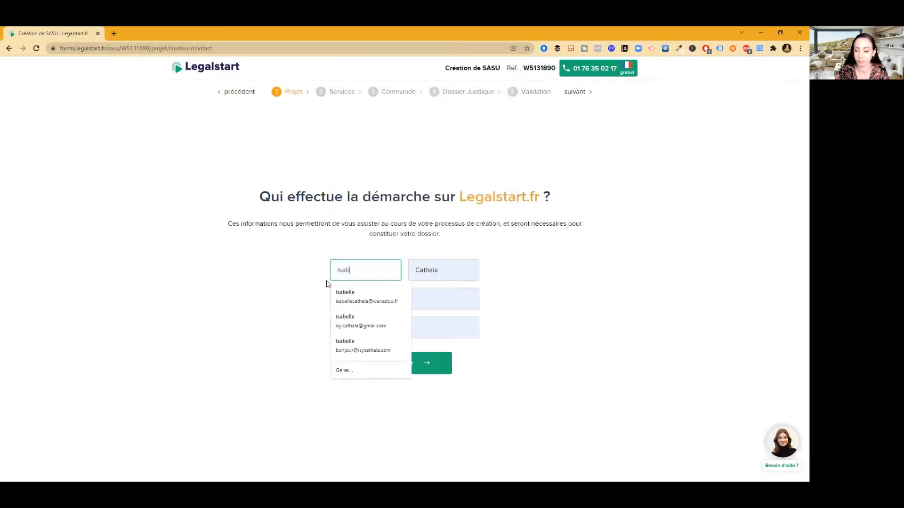
{"action": "key", "text": "Down"}
{"action": "key", "text": "Down"}
{"action": "key", "text": "Down"}
{"action": "key", "text": "Return"}
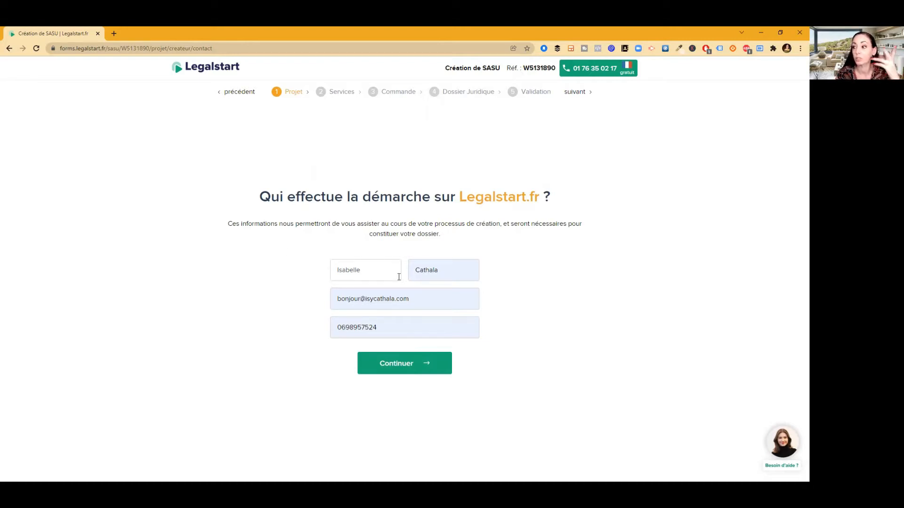
{"action": "left_click", "coordinate": [409, 367]}
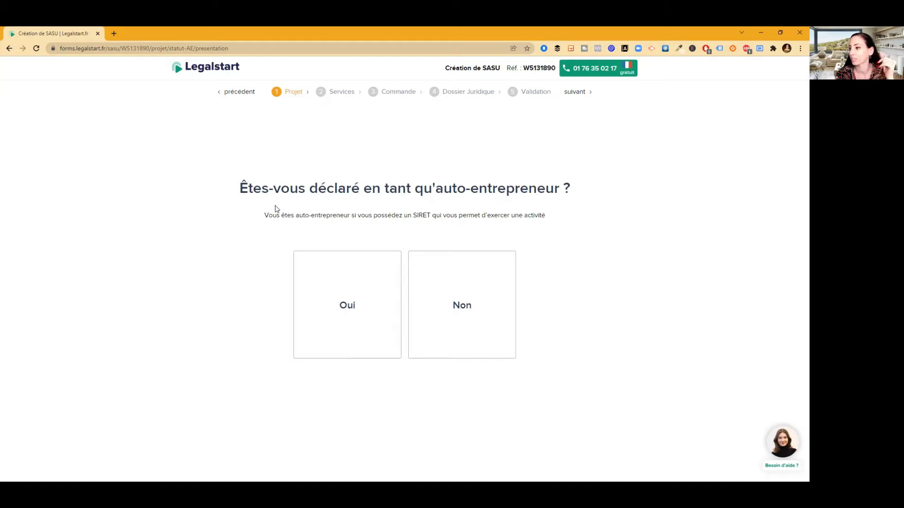
Answer Non to auto-entrepreneur status and enter 100 € as share capital
{"action": "left_click", "coordinate": [481, 318]}
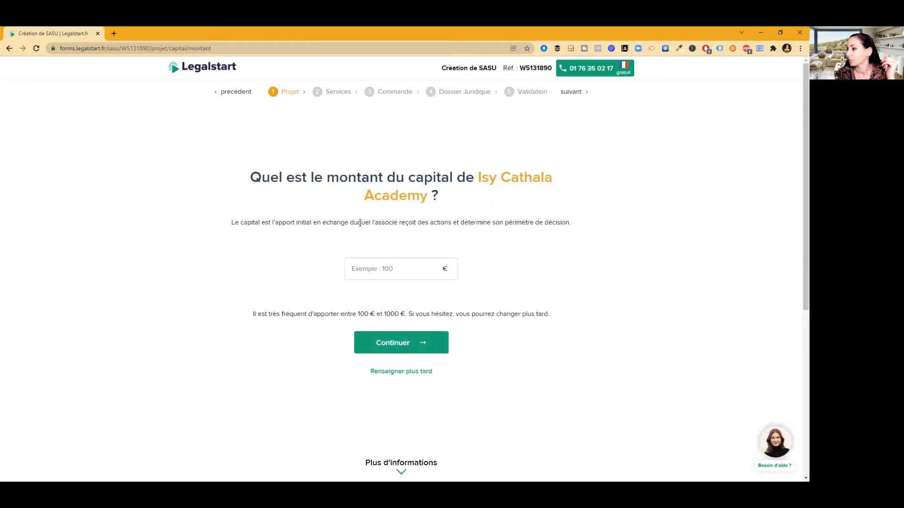
{"action": "left_click", "coordinate": [383, 270]}
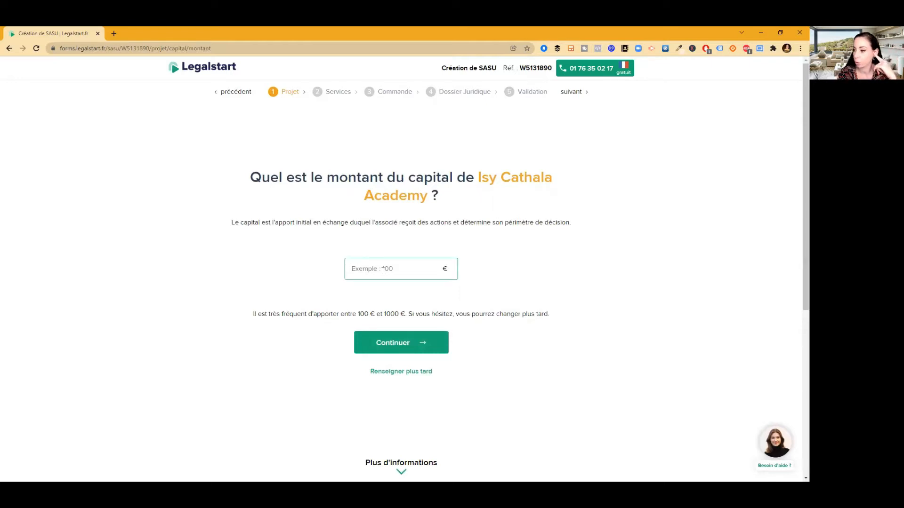
{"action": "type", "text": "100"}
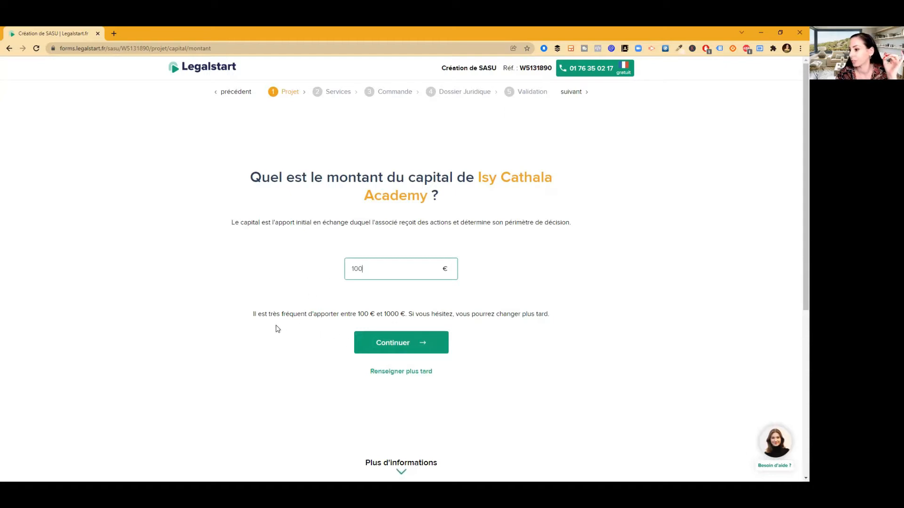
{"action": "left_click", "coordinate": [404, 348]}
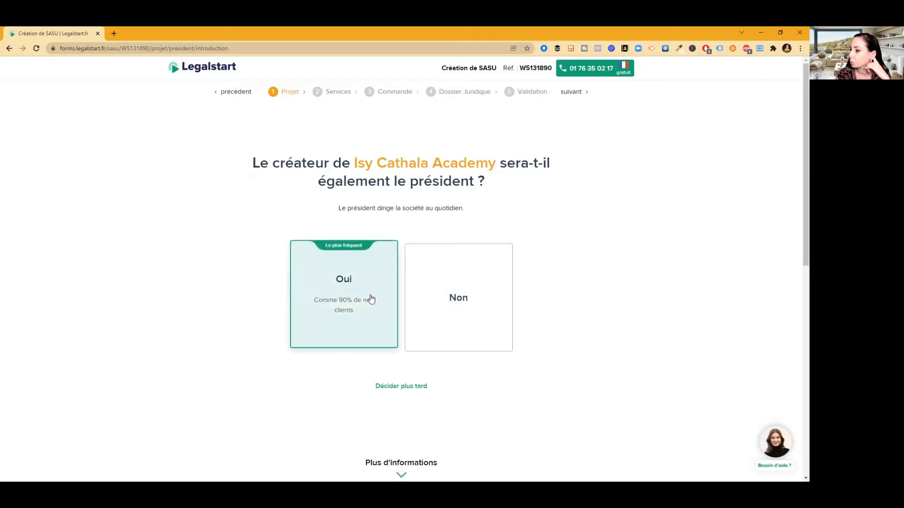
Answer Oui to being president, choose 'Chez le président' for the head office, and select Qonto
{"action": "left_click", "coordinate": [346, 296]}
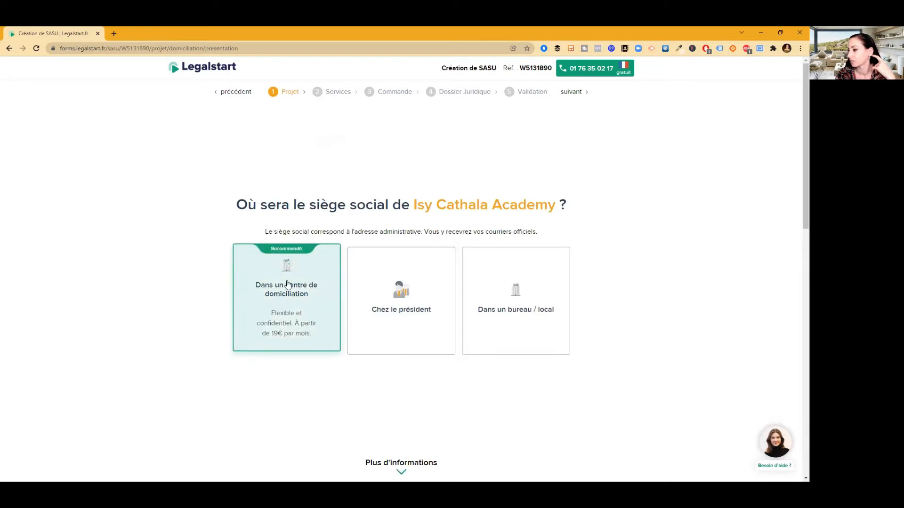
{"action": "left_click", "coordinate": [415, 308]}
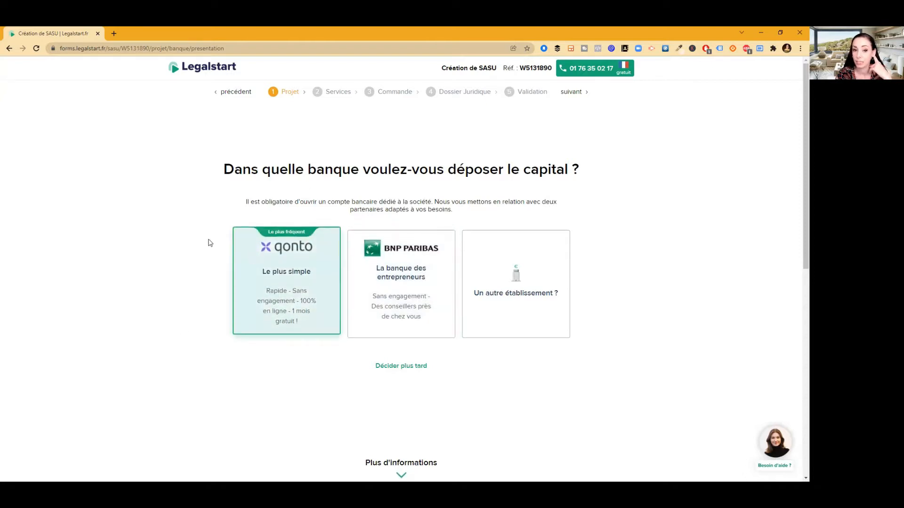
{"action": "left_click", "coordinate": [283, 272]}
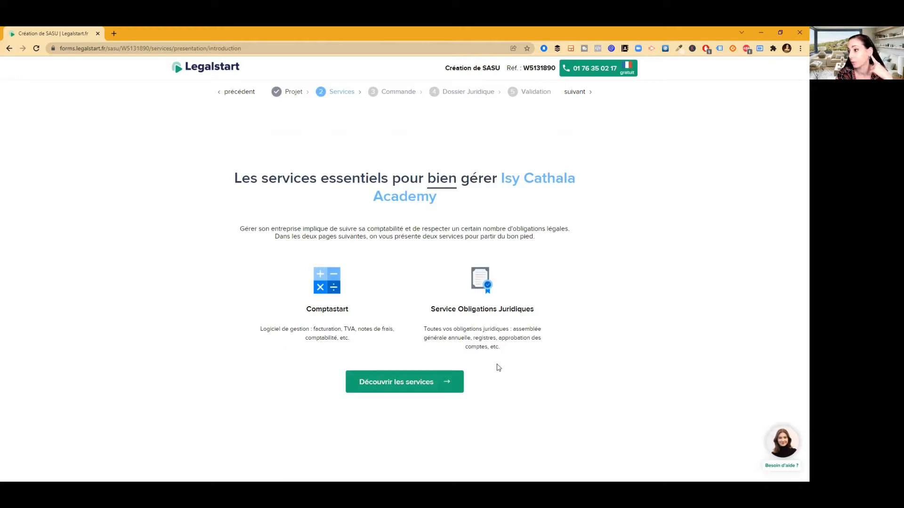
Decline Comptastart accounting, the expert-comptable referral, and the legal obligations service
{"action": "left_click", "coordinate": [448, 381]}
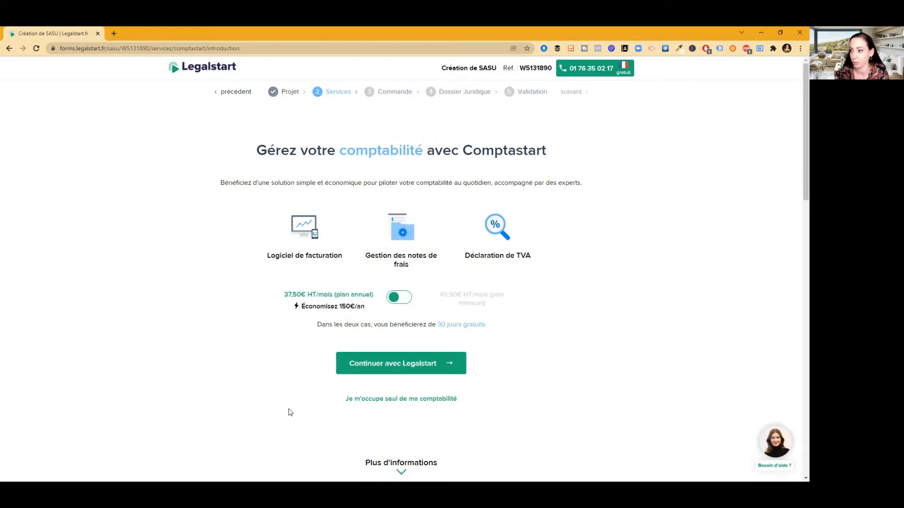
{"action": "left_click", "coordinate": [398, 400]}
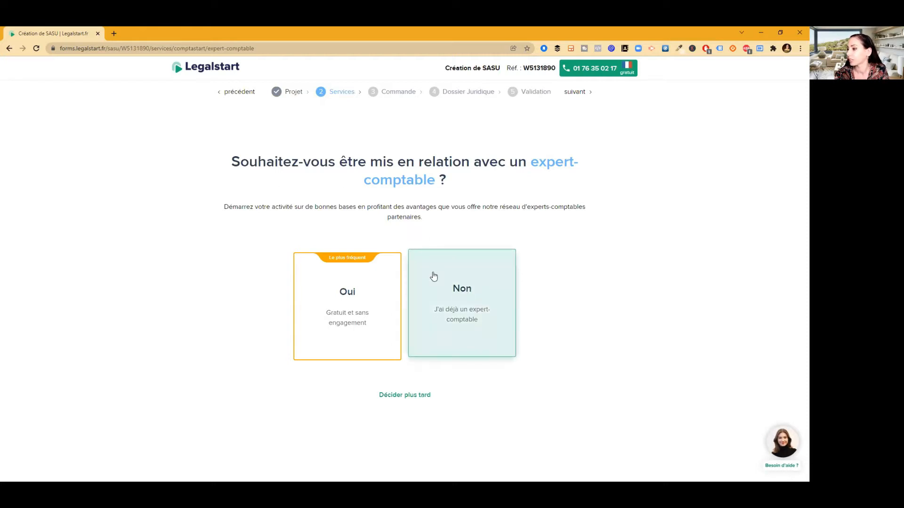
{"action": "left_click", "coordinate": [458, 303]}
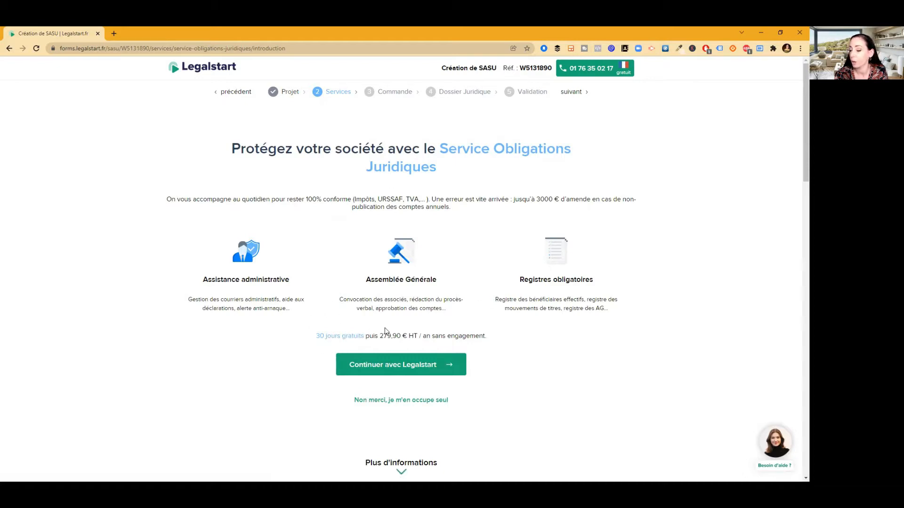
{"action": "left_click", "coordinate": [394, 403]}
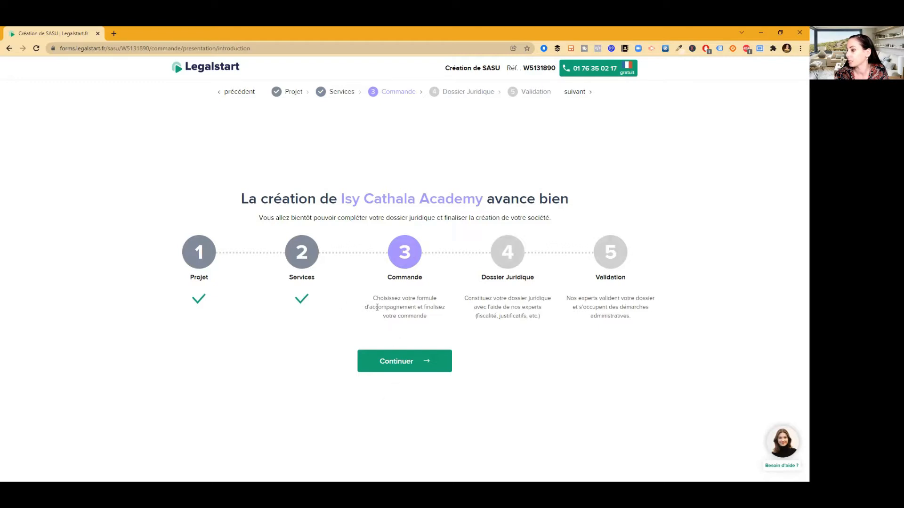
Review the Pack Formation Continue (320€ HT), Starter and Standard (129€ HT) formula cards
{"action": "left_click", "coordinate": [410, 366]}
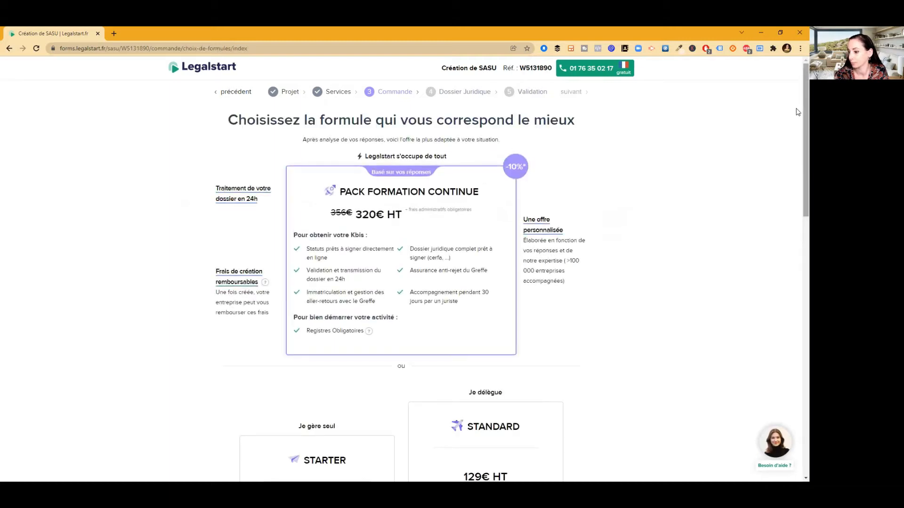
{"action": "scroll", "coordinate": [797, 111], "scroll_direction": "down", "scroll_amount": 4}
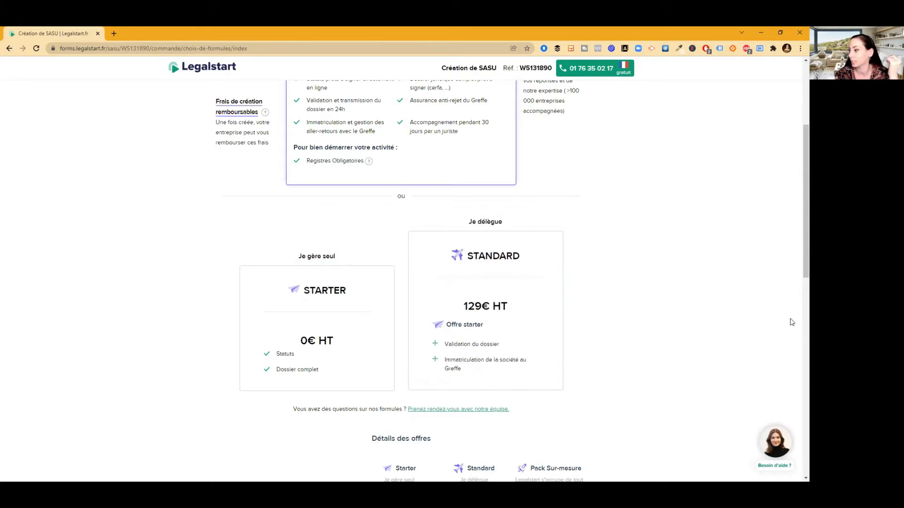
{"action": "scroll", "coordinate": [798, 270], "scroll_direction": "up", "scroll_amount": 4}
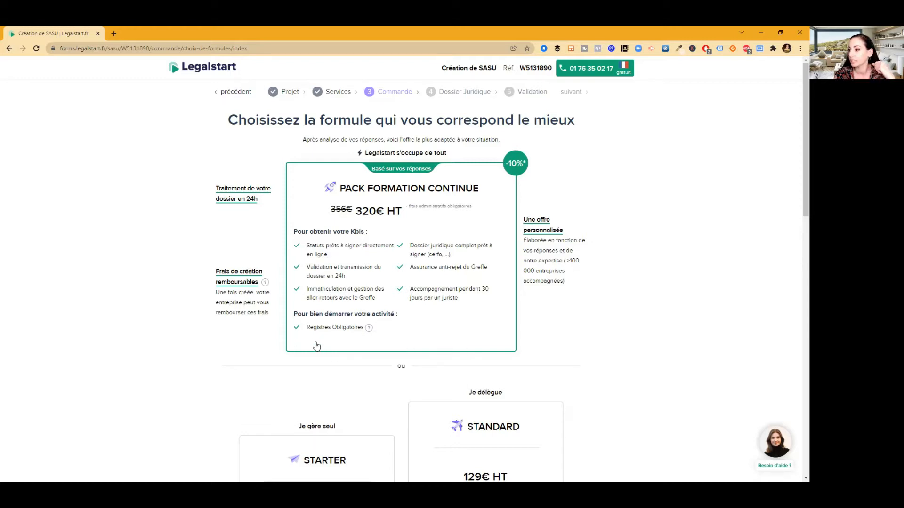
{"action": "mouse_move", "coordinate": [335, 336]}
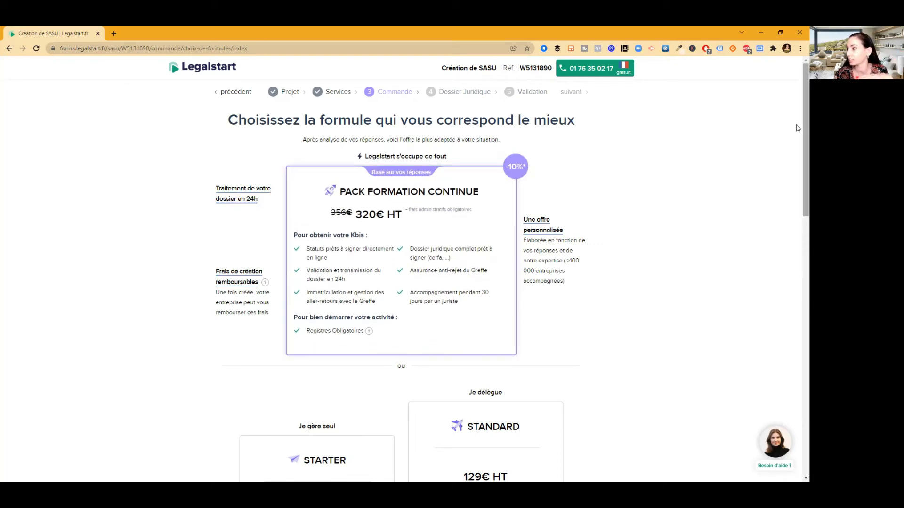
Scroll the Détails des offres table down to the administrative fees, including 61,94 € Greffe registration
{"action": "scroll", "coordinate": [797, 141], "scroll_direction": "down", "scroll_amount": 8}
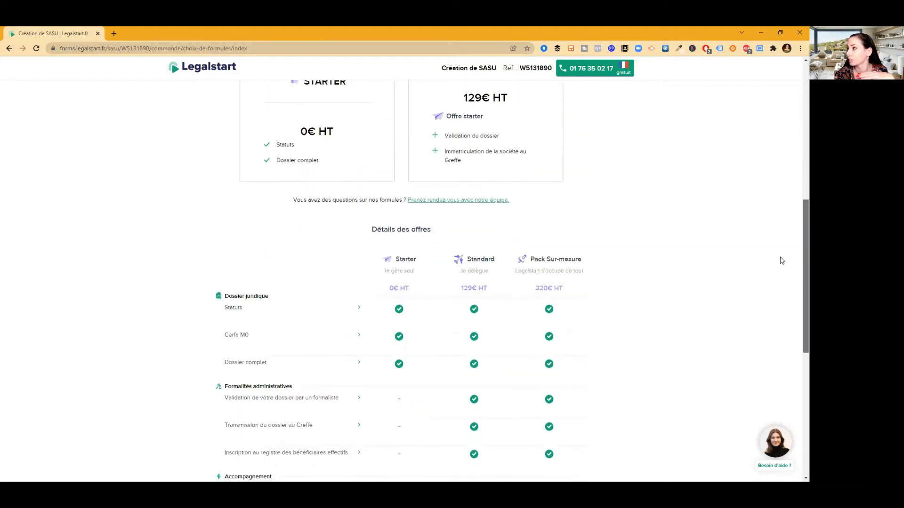
{"action": "scroll", "coordinate": [764, 323], "scroll_direction": "down", "scroll_amount": 7}
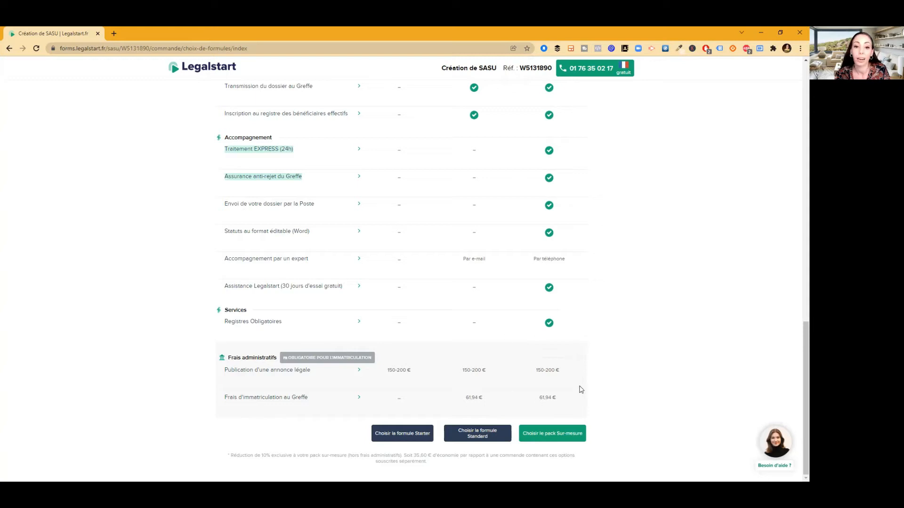
Choose the Pack Sur-mesure and bring up the additional services offer from the recap
{"action": "left_click", "coordinate": [564, 435]}
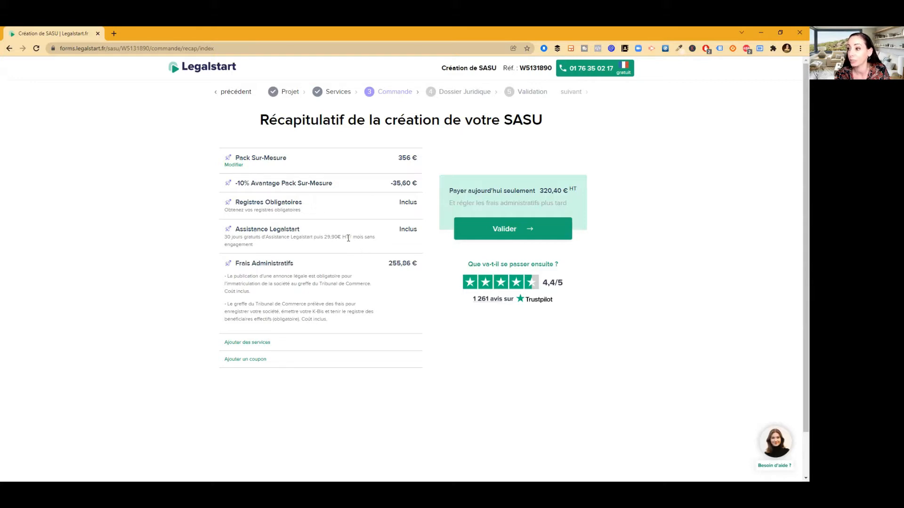
{"action": "left_click_drag", "start_coordinate": [350, 236], "coordinate": [325, 236]}
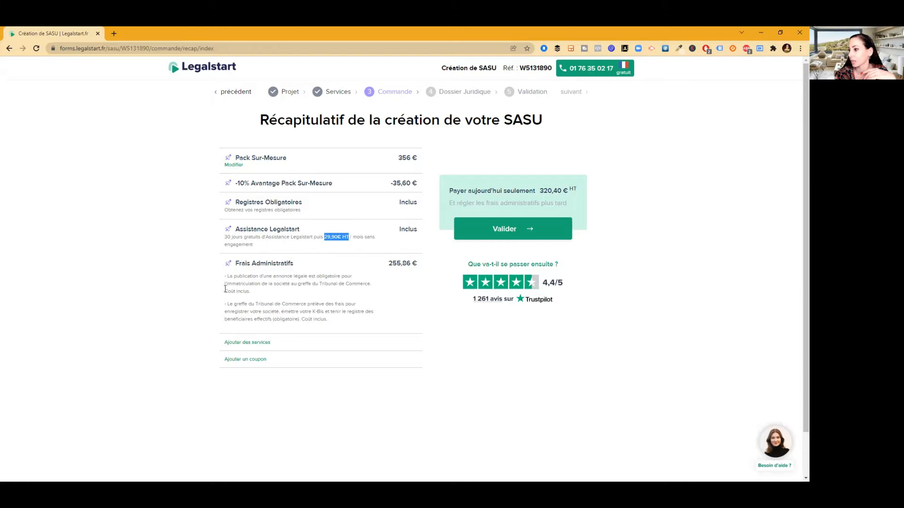
{"action": "left_click", "coordinate": [241, 346]}
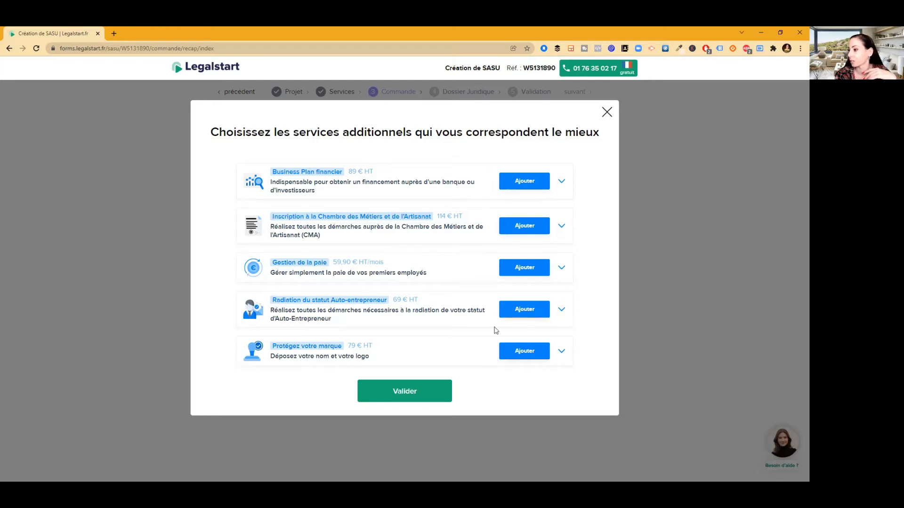
Dismiss the additional services offer without adding any, returning to the 320,40 € HT recap
{"action": "left_click", "coordinate": [421, 390]}
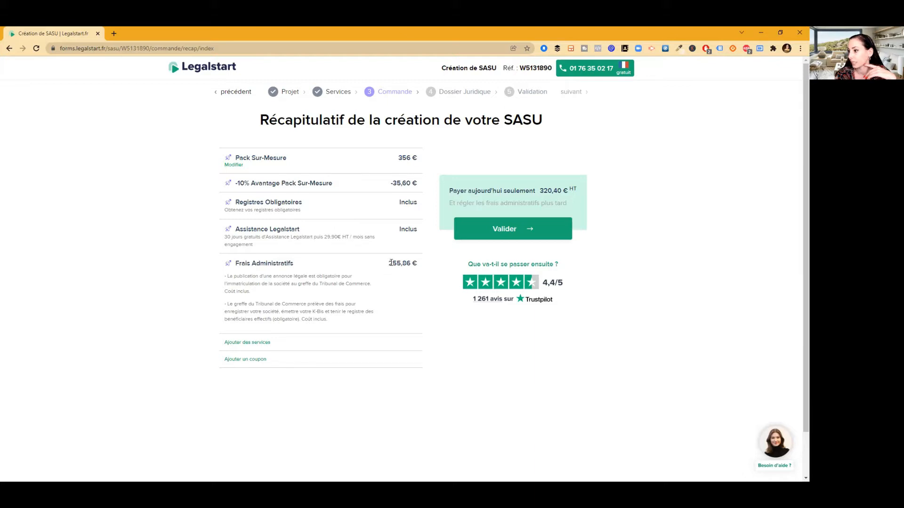
Check the coupon option and -35,60 € pack discount, then validate the order for payment
{"action": "left_click", "coordinate": [244, 360]}
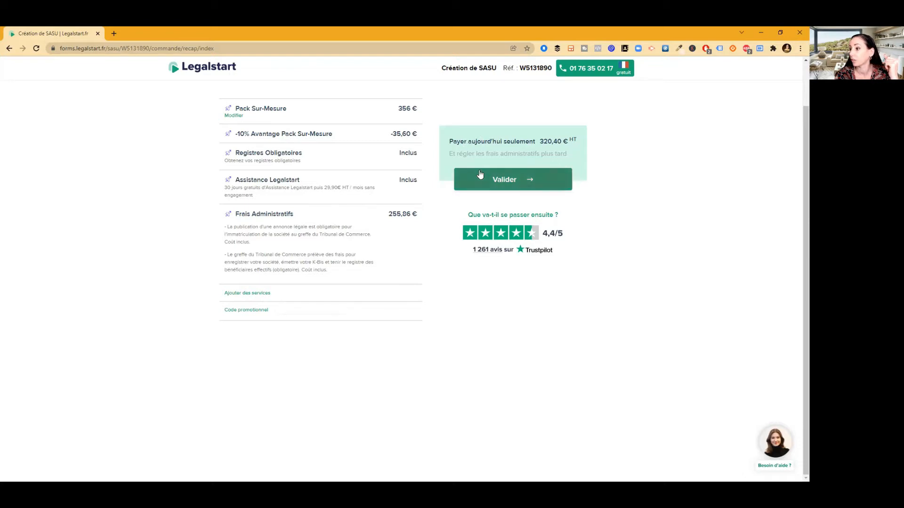
{"action": "scroll", "coordinate": [797, 253], "scroll_direction": "up", "scroll_amount": 1}
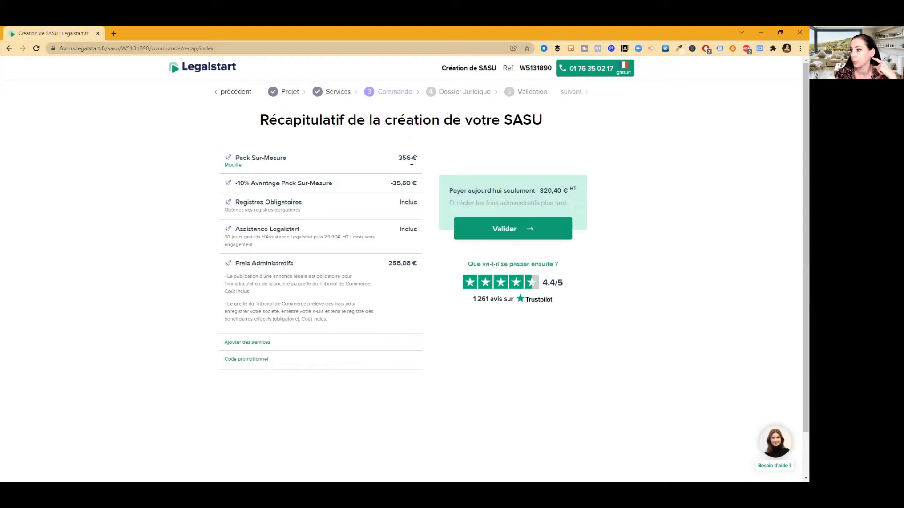
{"action": "left_click_drag", "start_coordinate": [392, 183], "coordinate": [418, 183]}
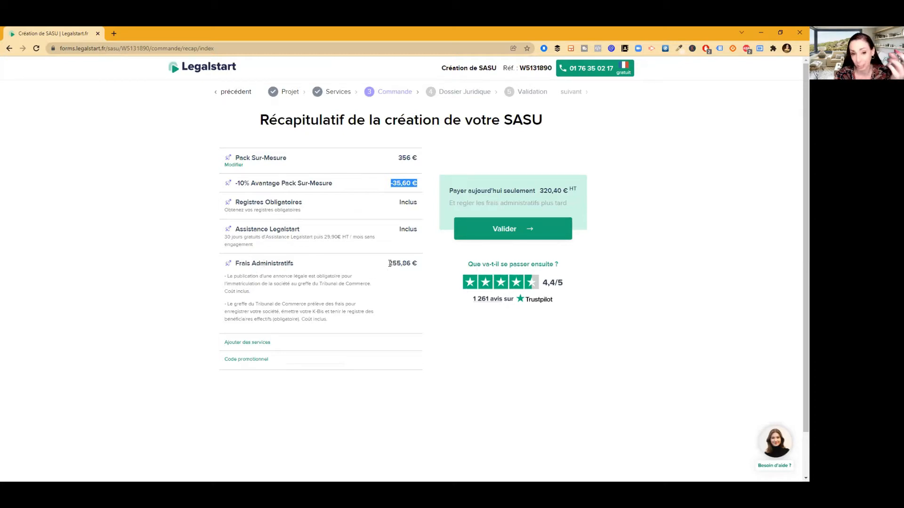
{"action": "left_click", "coordinate": [498, 230]}
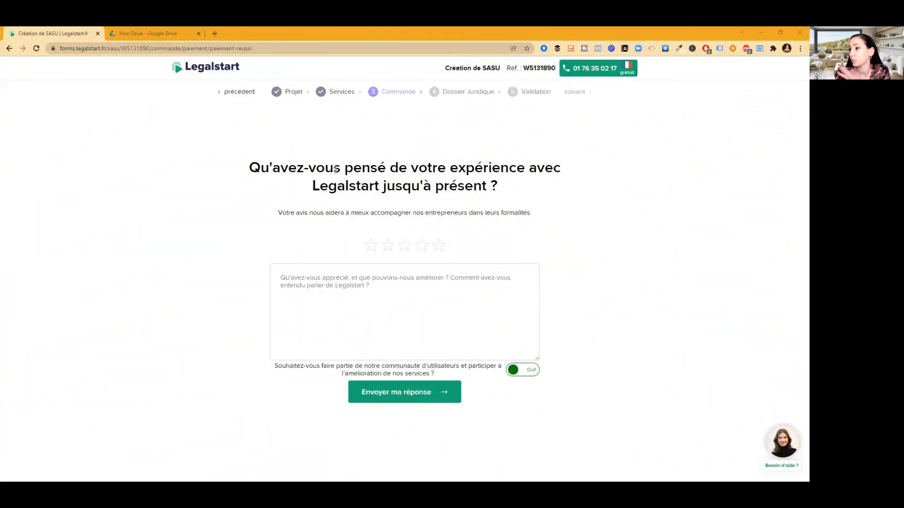
Give Legalstart a five-star experience rating and send the feedback
{"action": "left_click", "coordinate": [438, 245]}
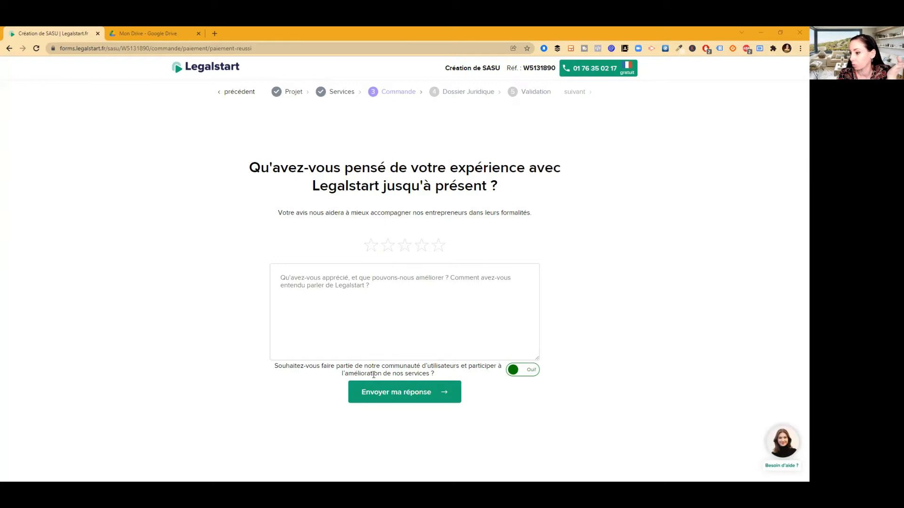
{"action": "left_click", "coordinate": [379, 392]}
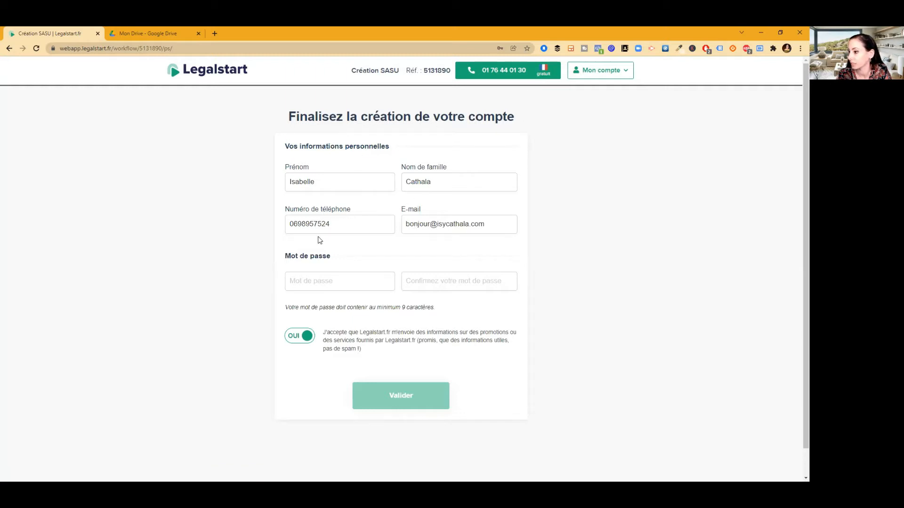
Finalise the account with the saved password and its confirmation, declining promotional messages
{"action": "left_click", "coordinate": [320, 285]}
{"action": "left_click", "coordinate": [327, 309]}
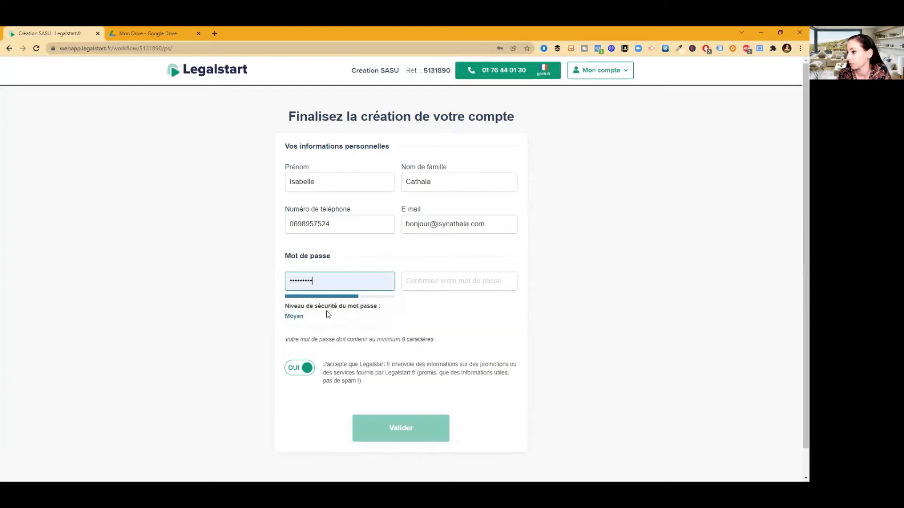
{"action": "left_click", "coordinate": [411, 284]}
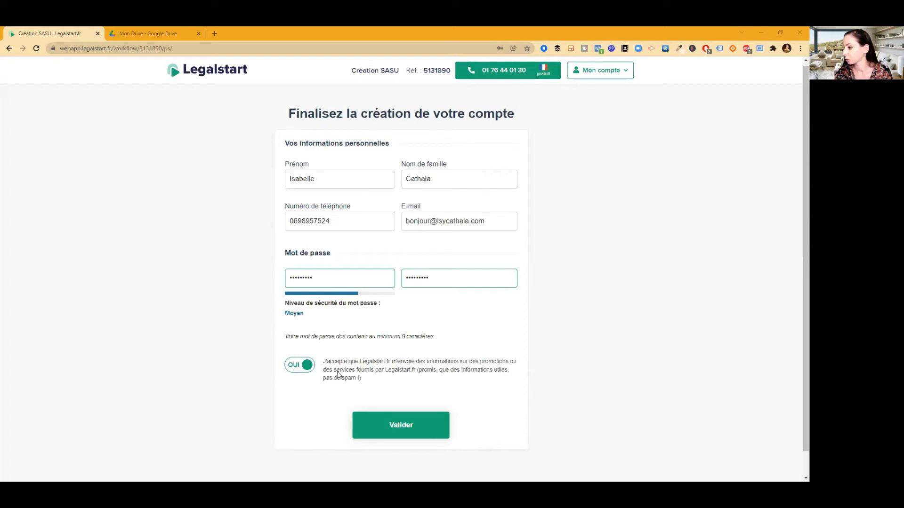
{"action": "left_click", "coordinate": [293, 366]}
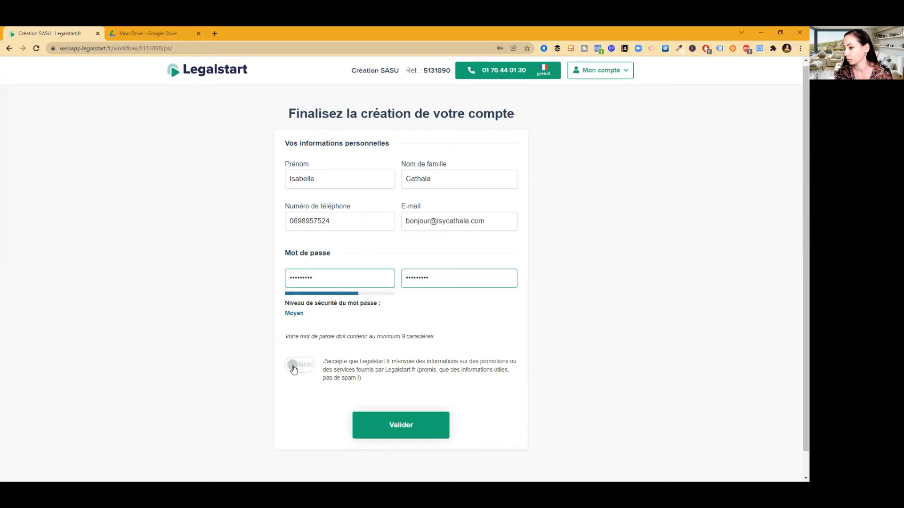
{"action": "left_click", "coordinate": [405, 426]}
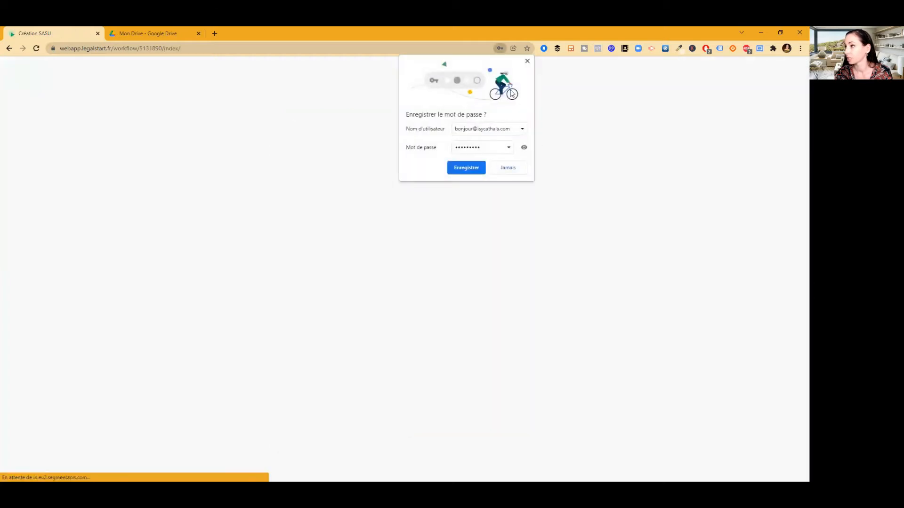
Dismiss Chrome's save-password prompt and resume the dossier questionnaire via Compléter
{"action": "left_click", "coordinate": [527, 62]}
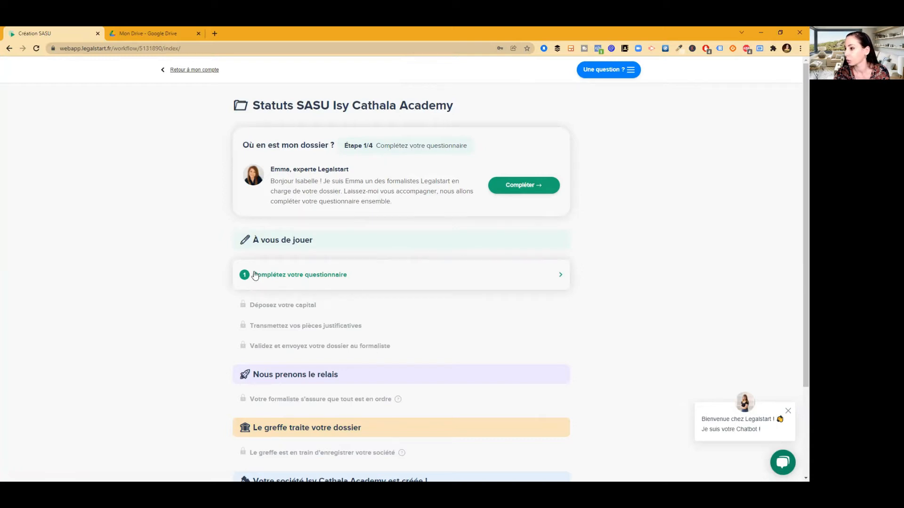
{"action": "left_click", "coordinate": [511, 187]}
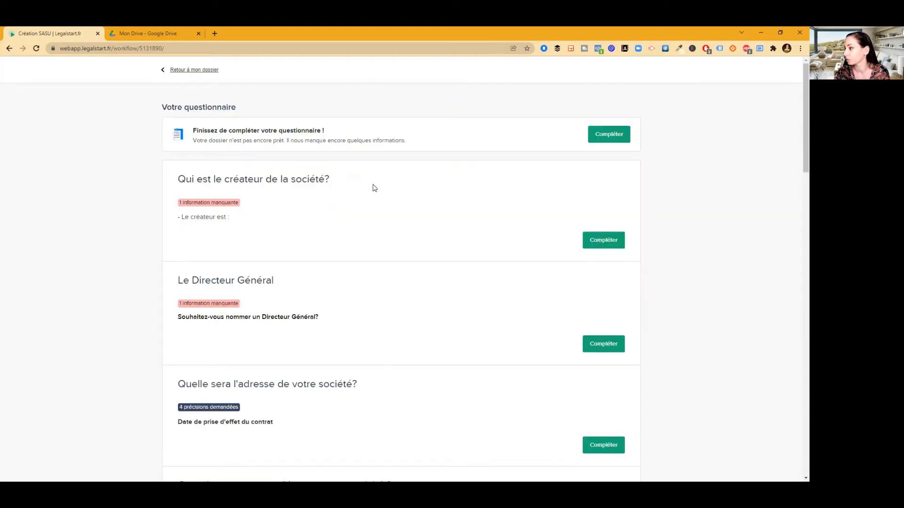
Set the creator's civility to Mme, autofill name and address, and remove the extra birth-name word
{"action": "left_click", "coordinate": [609, 240]}
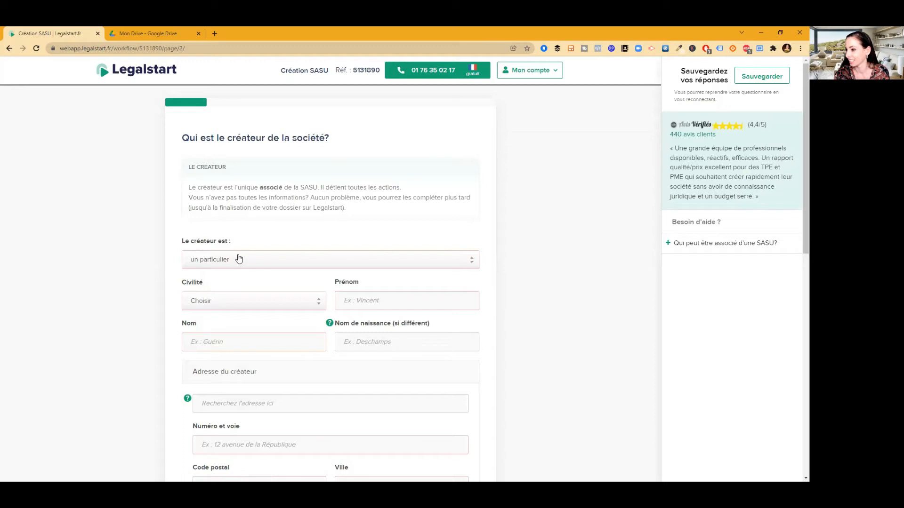
{"action": "left_click", "coordinate": [216, 300]}
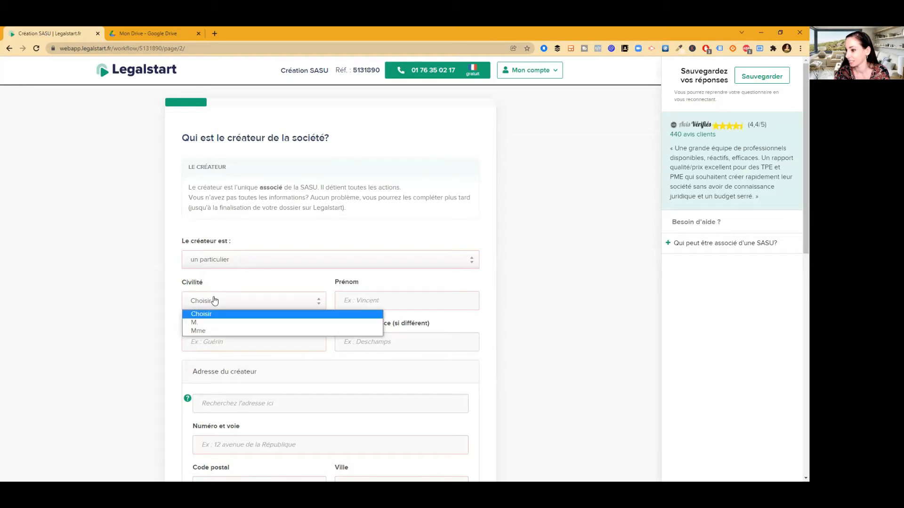
{"action": "left_click", "coordinate": [218, 332]}
{"action": "left_click", "coordinate": [362, 303]}
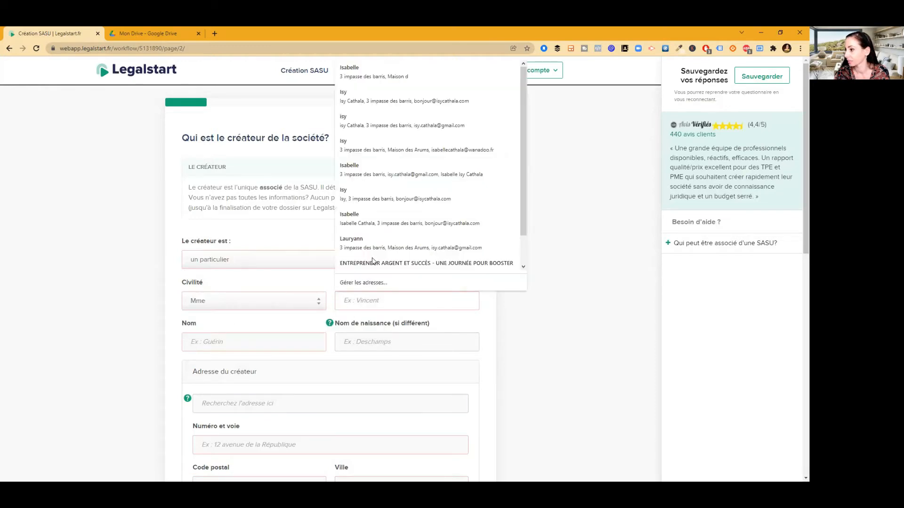
{"action": "left_click", "coordinate": [365, 218]}
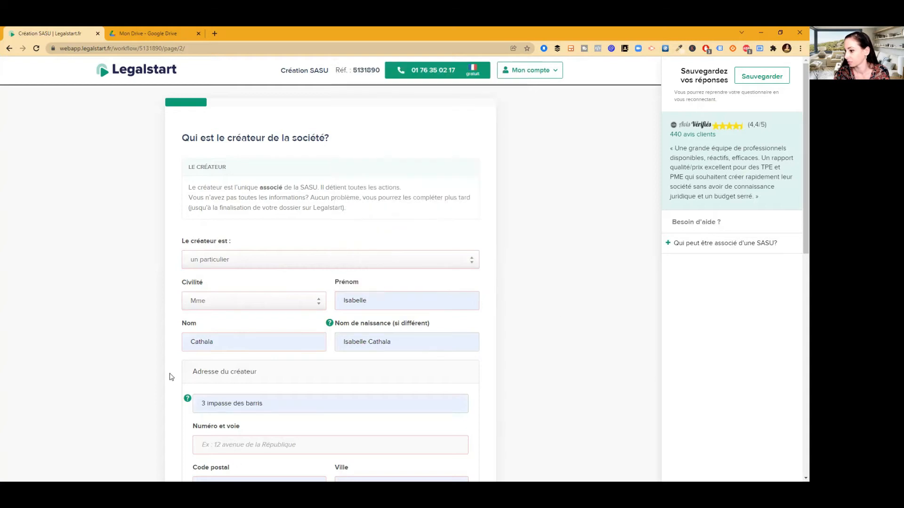
{"action": "left_click", "coordinate": [374, 344]}
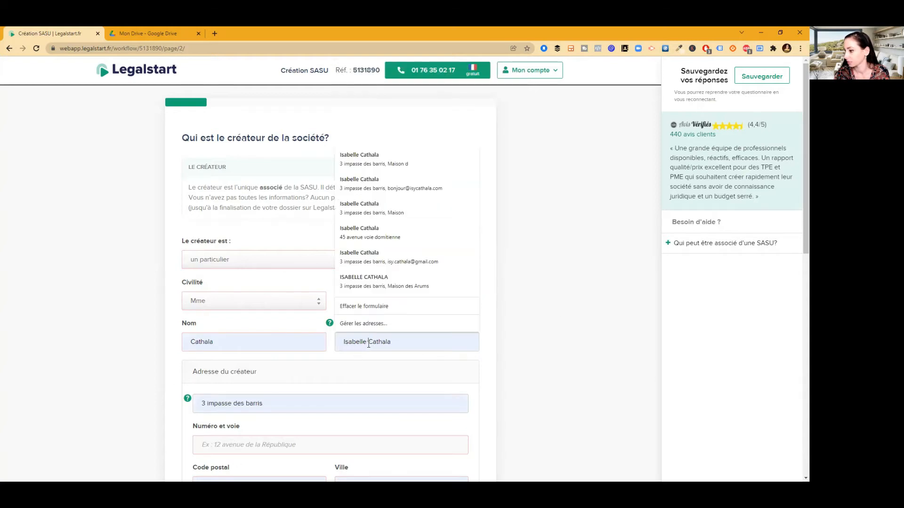
{"action": "double_click", "coordinate": [354, 342]}
{"action": "key", "text": "BackSpace"}
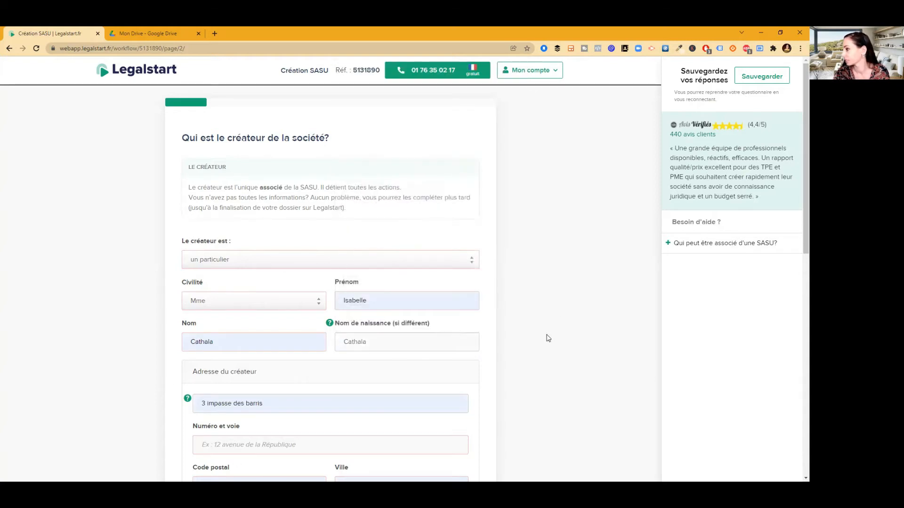
Copy the creator's street address from the address search into the Numéro et voie field
{"action": "scroll", "coordinate": [797, 178], "scroll_direction": "down", "scroll_amount": 4}
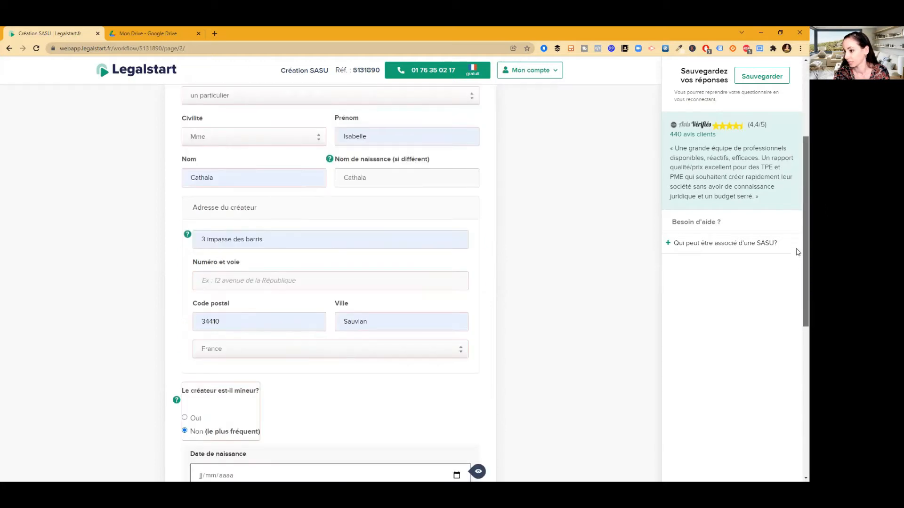
{"action": "scroll", "coordinate": [797, 252], "scroll_direction": "down", "scroll_amount": 1}
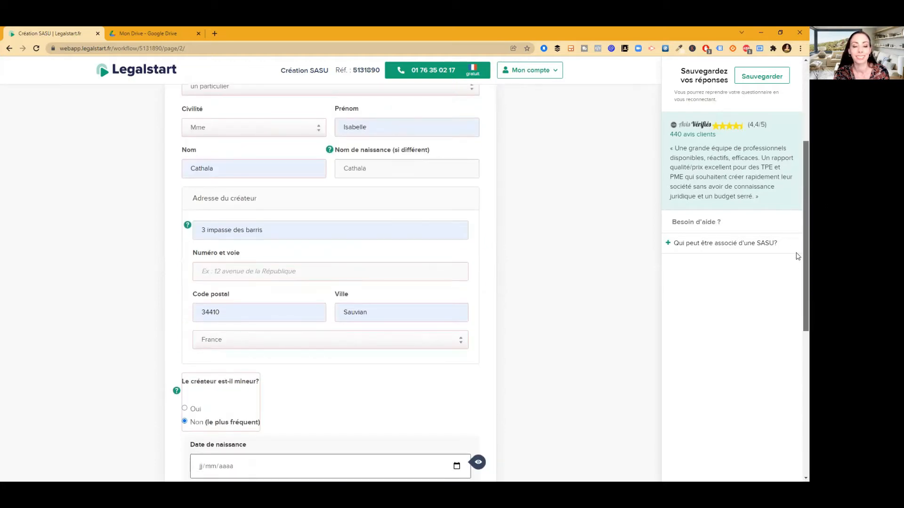
{"action": "scroll", "coordinate": [797, 256], "scroll_direction": "down", "scroll_amount": 1}
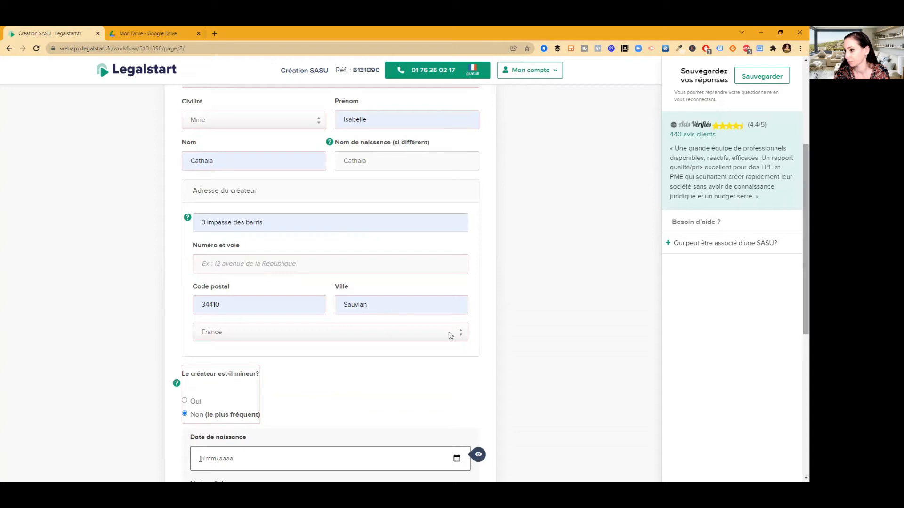
{"action": "left_click", "coordinate": [223, 229]}
{"action": "left_click", "coordinate": [210, 267]}
{"action": "left_click_drag", "start_coordinate": [265, 224], "coordinate": [194, 226]}
{"action": "key", "text": "ctrl+c"}
{"action": "left_click", "coordinate": [446, 266]}
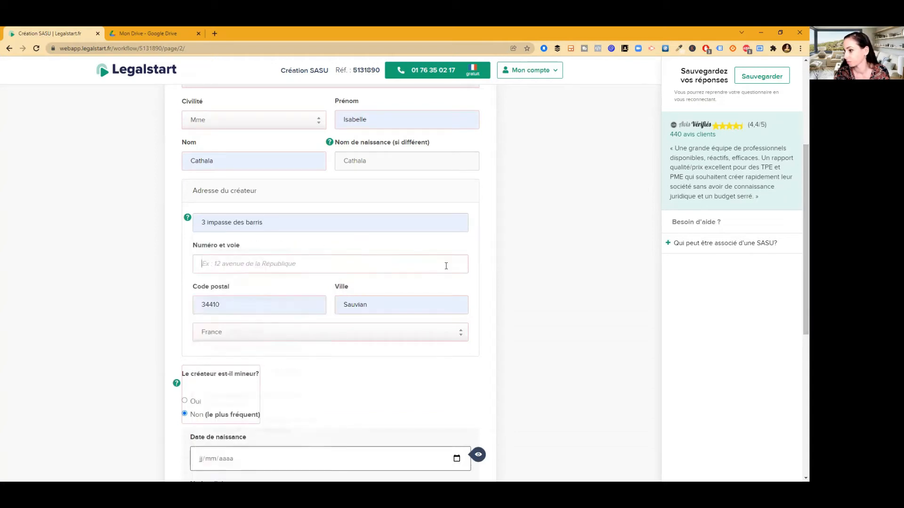
{"action": "key", "text": "ctrl+v"}
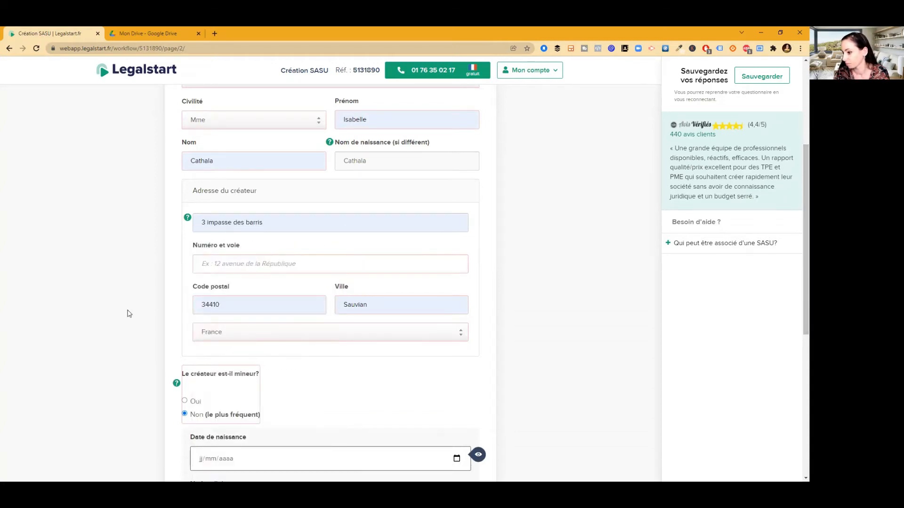
Enter the creator's birth date, birthplace Béziers (34500), marital status Célibataire, and continue
{"action": "left_click", "coordinate": [284, 460]}
{"action": "scroll", "coordinate": [284, 459], "scroll_direction": "down", "scroll_amount": 5}
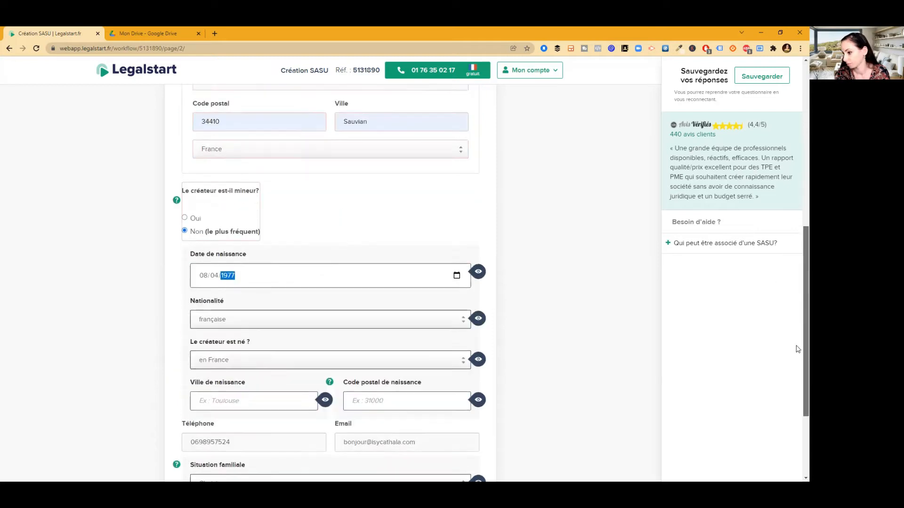
{"action": "left_click", "coordinate": [258, 325]}
{"action": "type", "text": "Béziers"}
{"action": "left_click", "coordinate": [405, 323]}
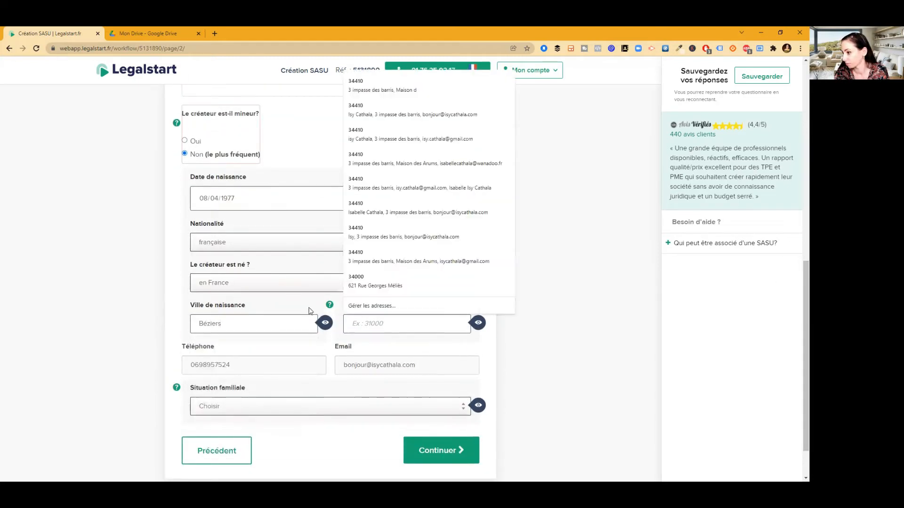
{"action": "type", "text": "34500"}
{"action": "left_click", "coordinate": [234, 412]}
{"action": "left_click", "coordinate": [216, 428]}
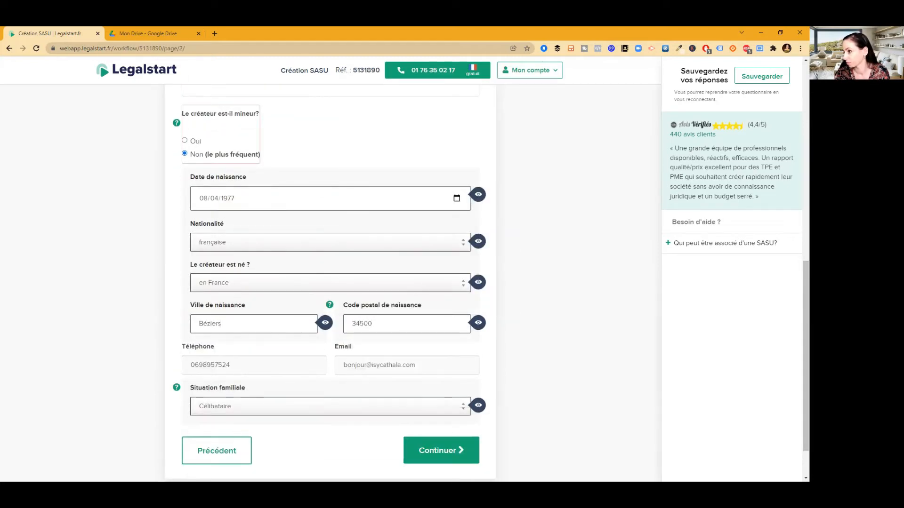
{"action": "left_click", "coordinate": [438, 450]}
Mark the President as unpaid at creation and enter the father's first name and surname
{"action": "scroll", "coordinate": [381, 365], "scroll_direction": "down", "scroll_amount": 2}
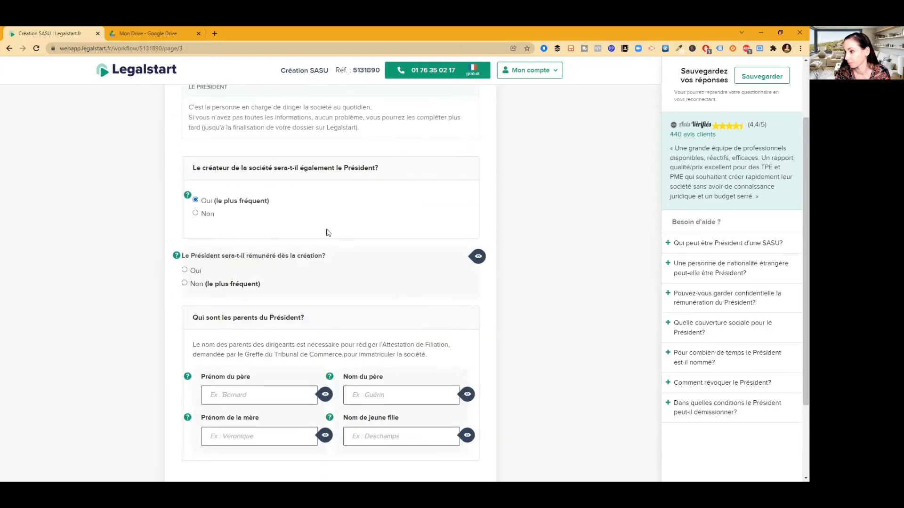
{"action": "left_click", "coordinate": [185, 282]}
{"action": "scroll", "coordinate": [531, 323], "scroll_direction": "down", "scroll_amount": 2}
{"action": "left_click", "coordinate": [260, 310]}
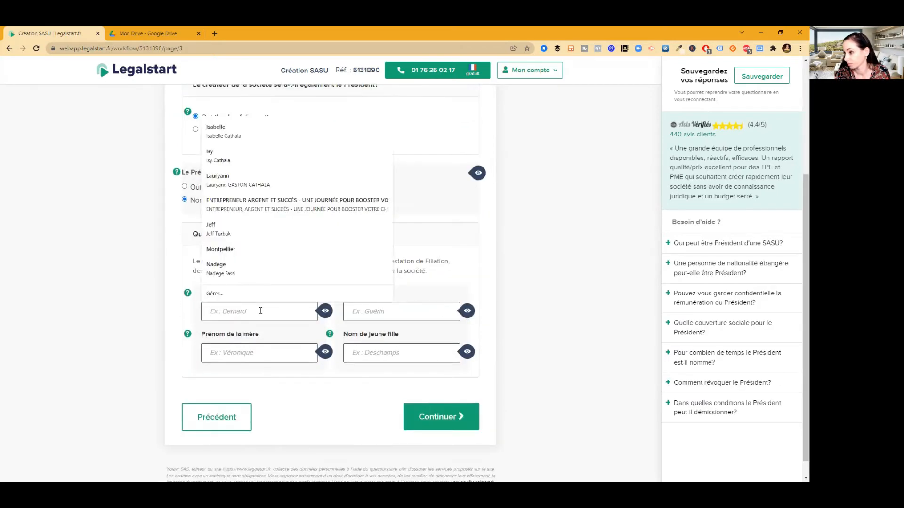
{"action": "left_click", "coordinate": [131, 279]}
{"action": "left_click", "coordinate": [219, 311]}
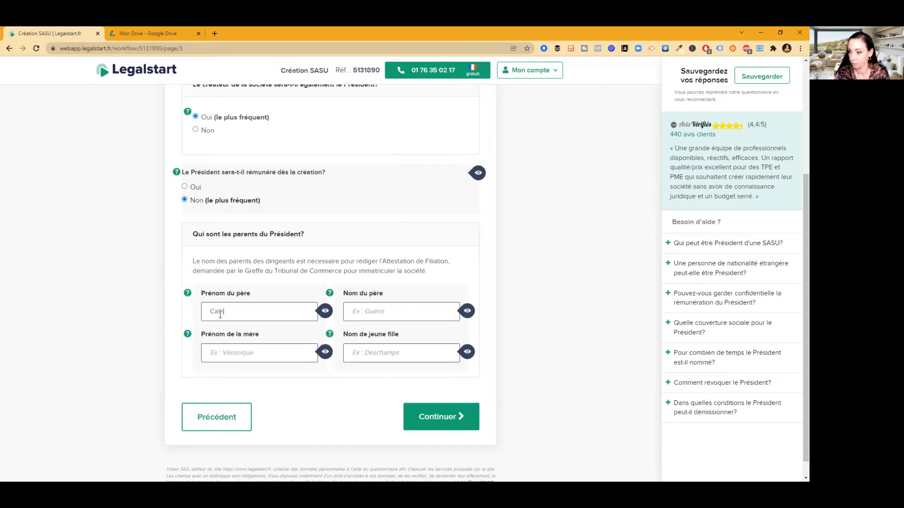
{"action": "left_click", "coordinate": [372, 318]}
{"action": "left_click_drag", "start_coordinate": [243, 312], "coordinate": [201, 311]}
{"action": "left_click", "coordinate": [361, 309]}
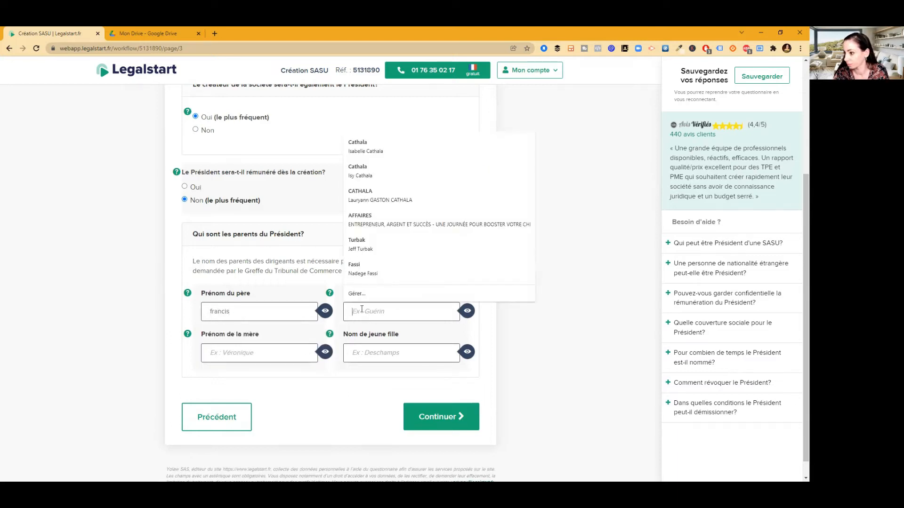
Enter the mother's first name and maiden name
{"action": "left_click", "coordinate": [236, 356]}
{"action": "left_click", "coordinate": [402, 351]}
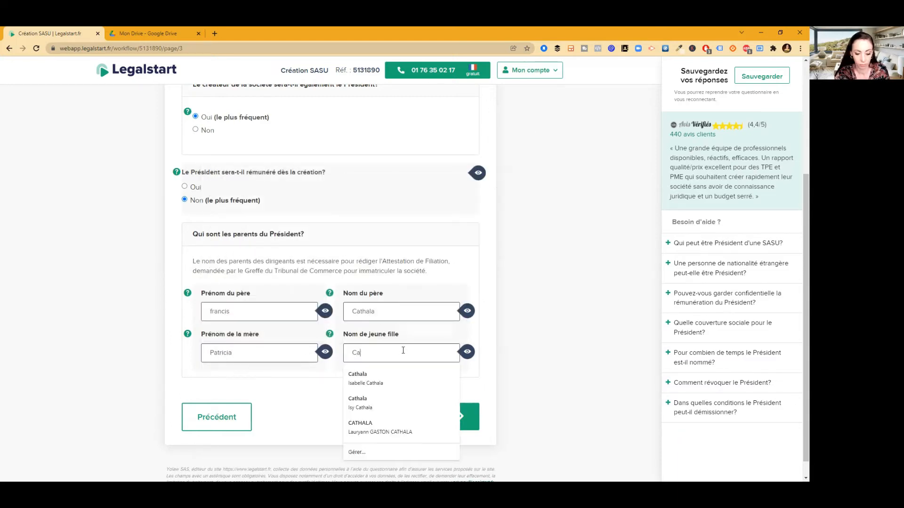
{"action": "left_click_drag", "start_coordinate": [402, 353], "coordinate": [313, 360]}
Submit the President details, decline a Directeur Général, and keep default office, start-date and name answers
{"action": "left_click", "coordinate": [440, 418]}
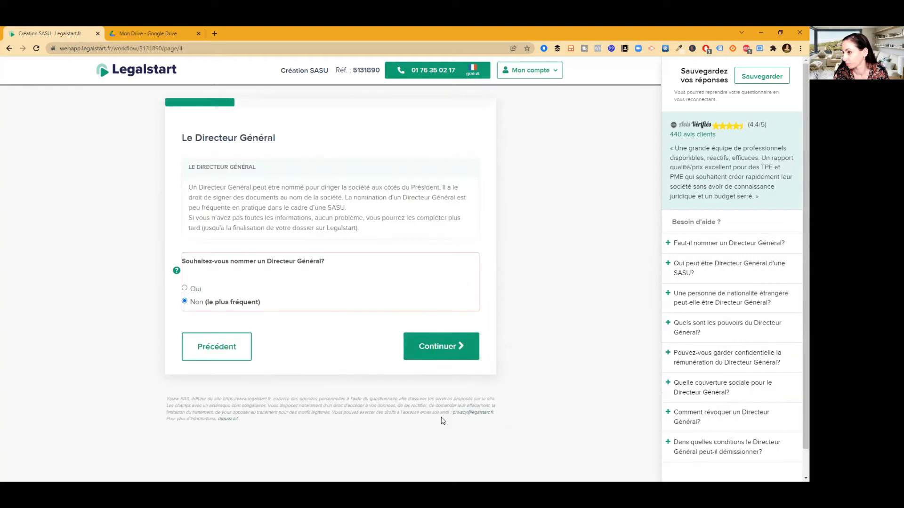
{"action": "left_click", "coordinate": [467, 347]}
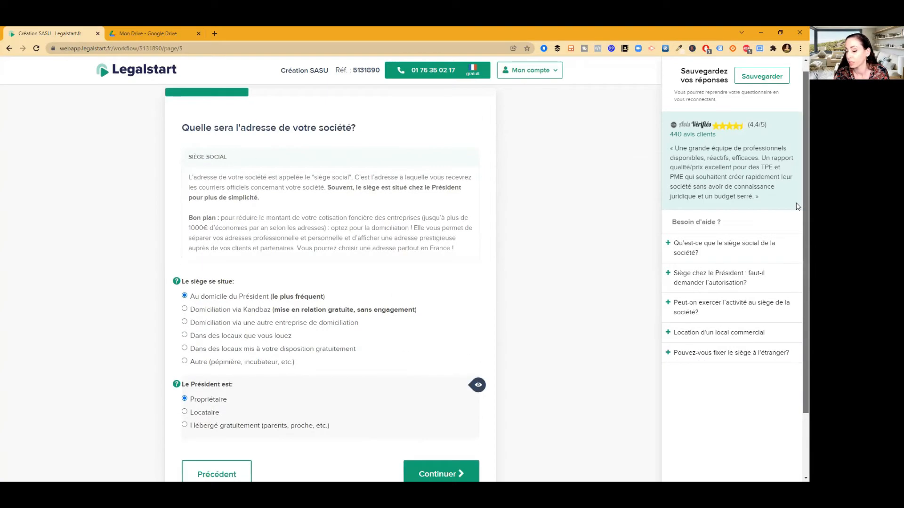
{"action": "scroll", "coordinate": [796, 207], "scroll_direction": "down", "scroll_amount": 1}
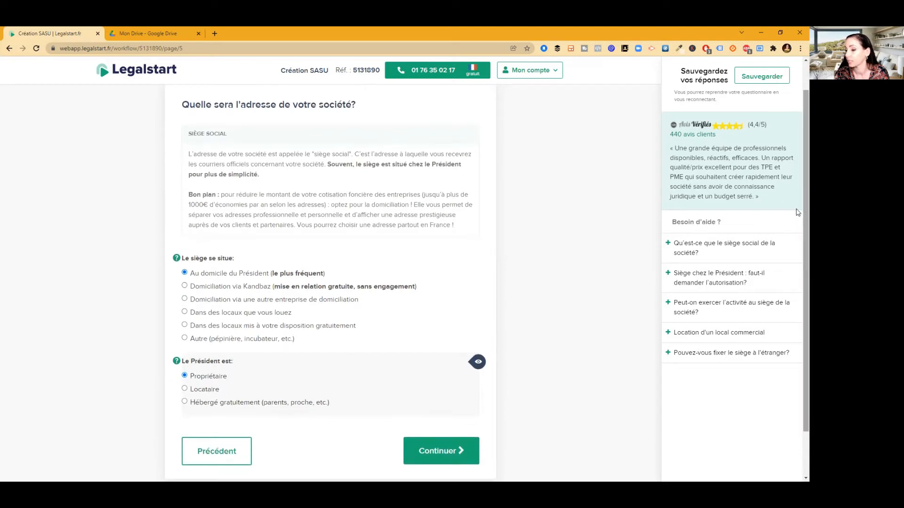
{"action": "scroll", "coordinate": [798, 254], "scroll_direction": "down", "scroll_amount": 2}
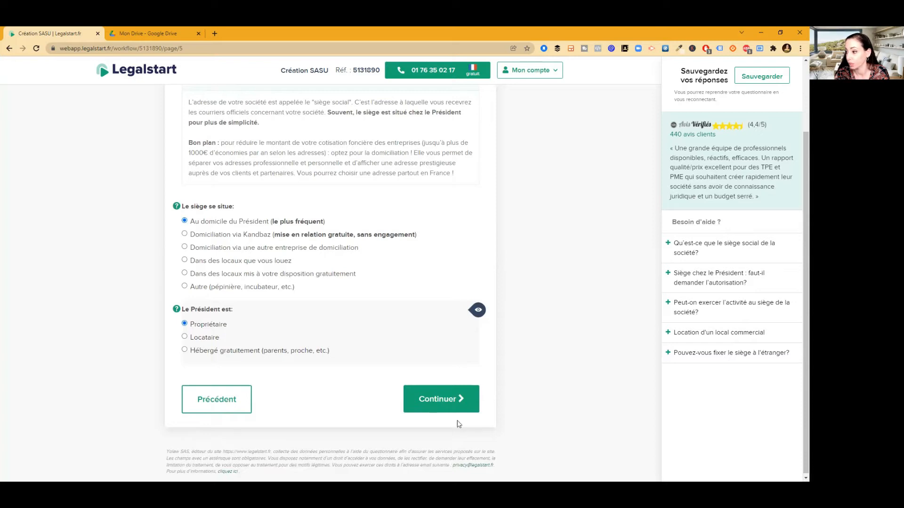
{"action": "left_click", "coordinate": [448, 411]}
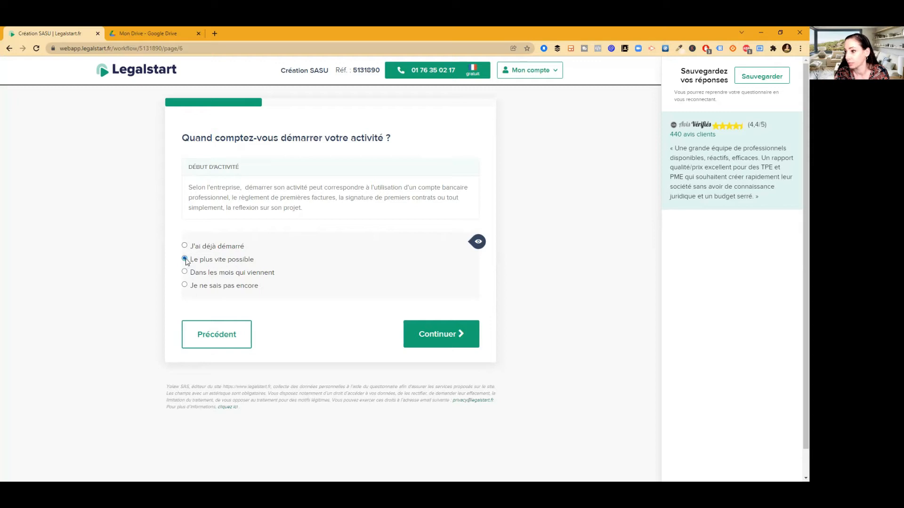
{"action": "left_click", "coordinate": [439, 338]}
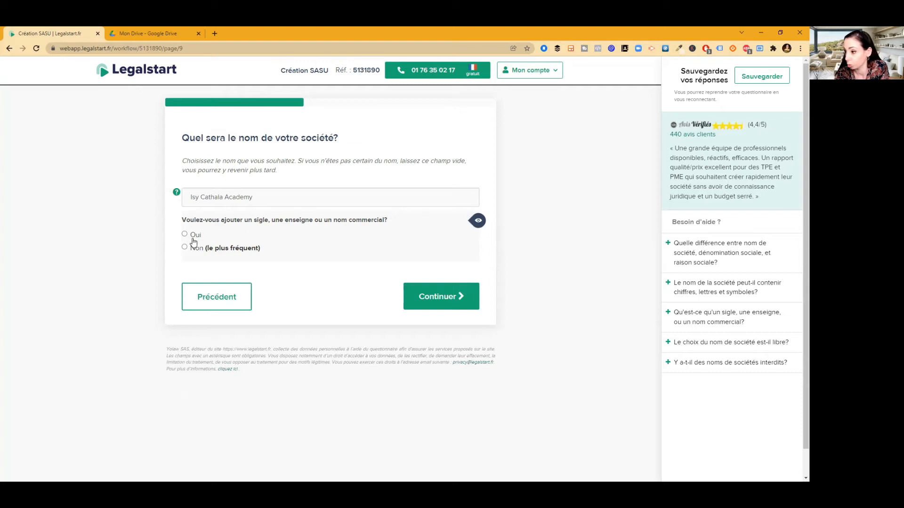
{"action": "left_click", "coordinate": [444, 303]}
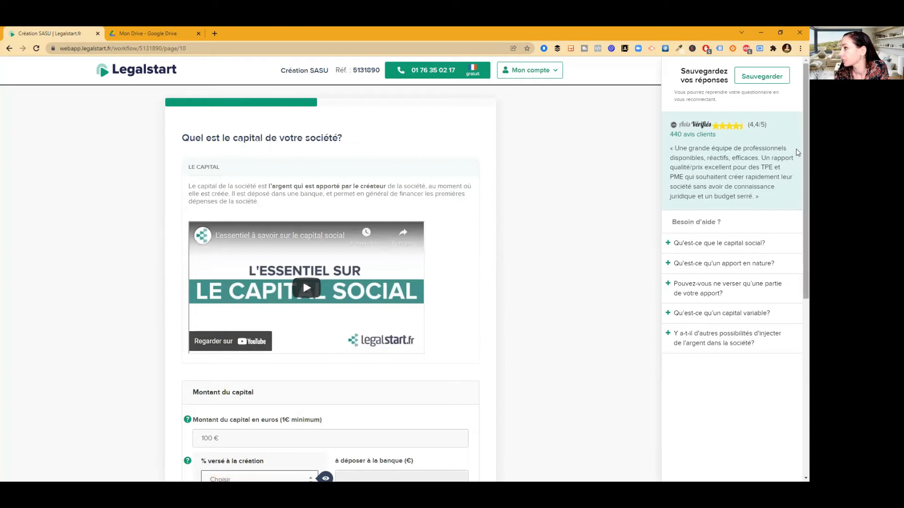
Set 100% of the 100 € capital as paid up at creation and submit the capital answers
{"action": "scroll", "coordinate": [797, 149], "scroll_direction": "down", "scroll_amount": 3}
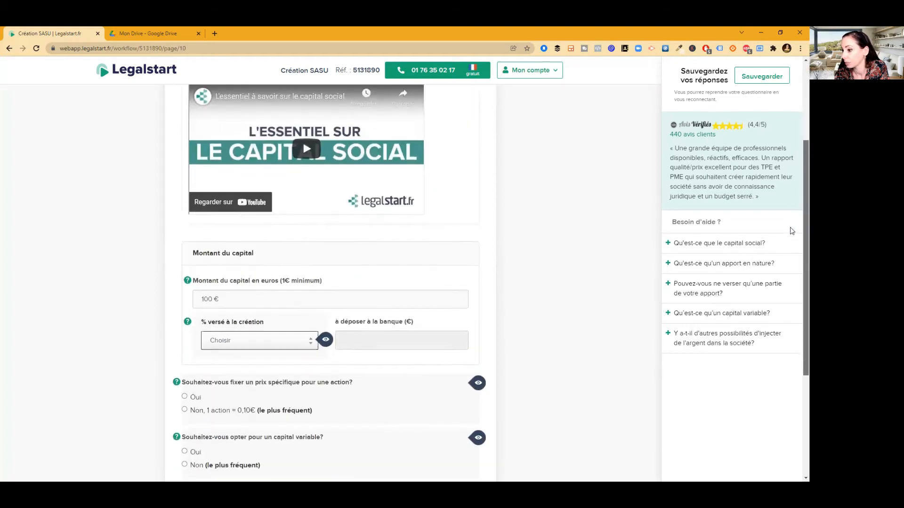
{"action": "scroll", "coordinate": [792, 236], "scroll_direction": "down", "scroll_amount": 1}
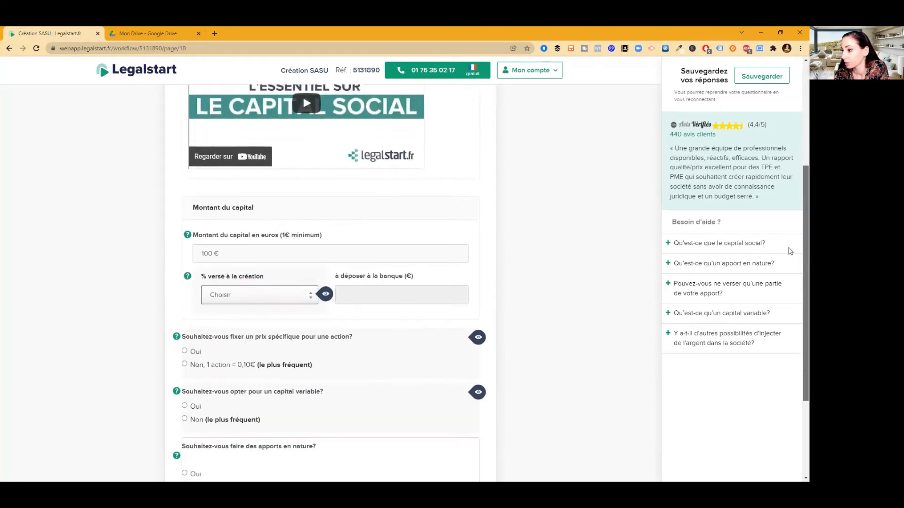
{"action": "scroll", "coordinate": [790, 250], "scroll_direction": "down", "scroll_amount": 1}
{"action": "left_click", "coordinate": [279, 286]}
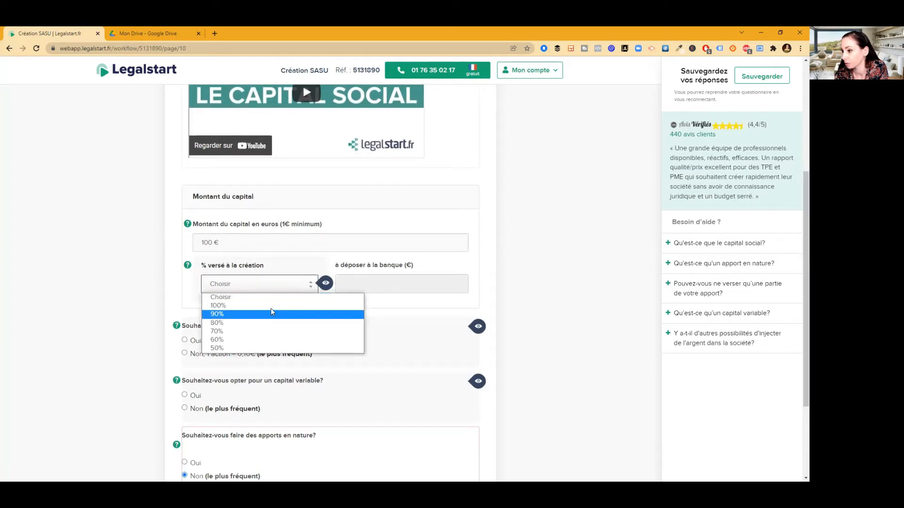
{"action": "left_click", "coordinate": [272, 306]}
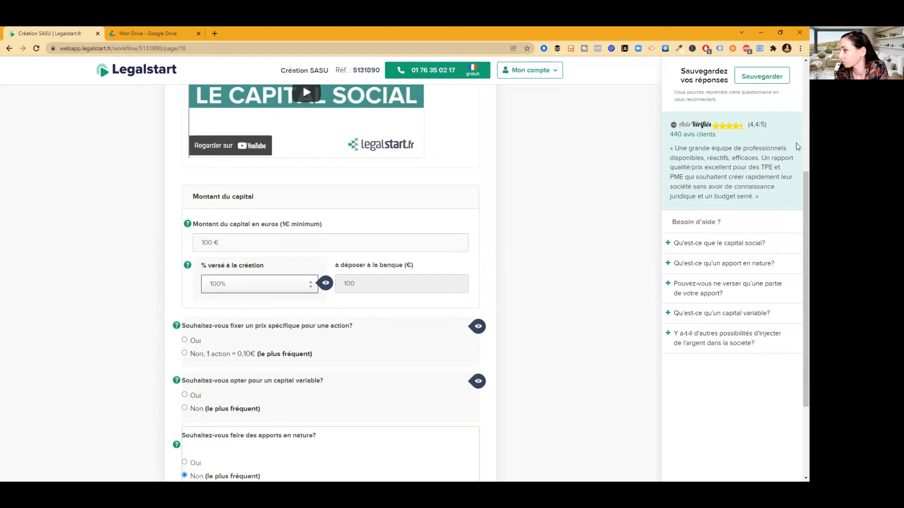
{"action": "scroll", "coordinate": [798, 189], "scroll_direction": "down", "scroll_amount": 2}
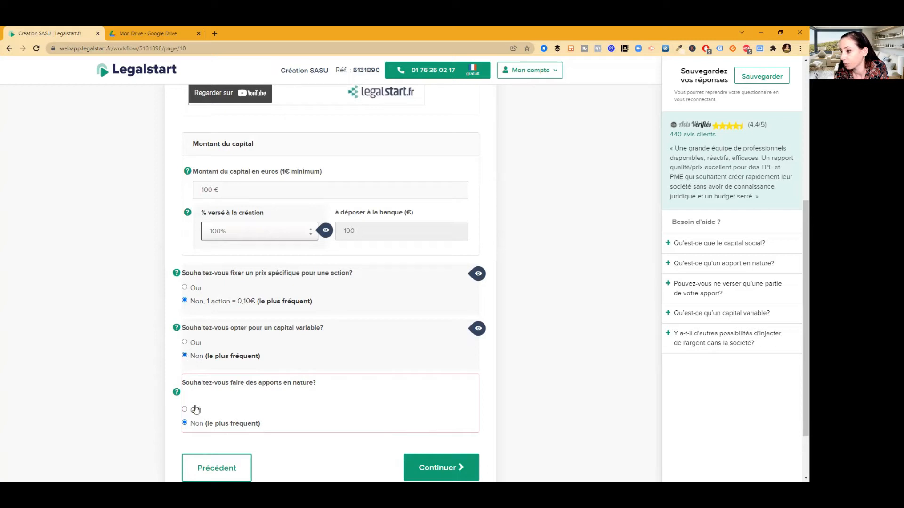
{"action": "scroll", "coordinate": [796, 214], "scroll_direction": "down", "scroll_amount": 1}
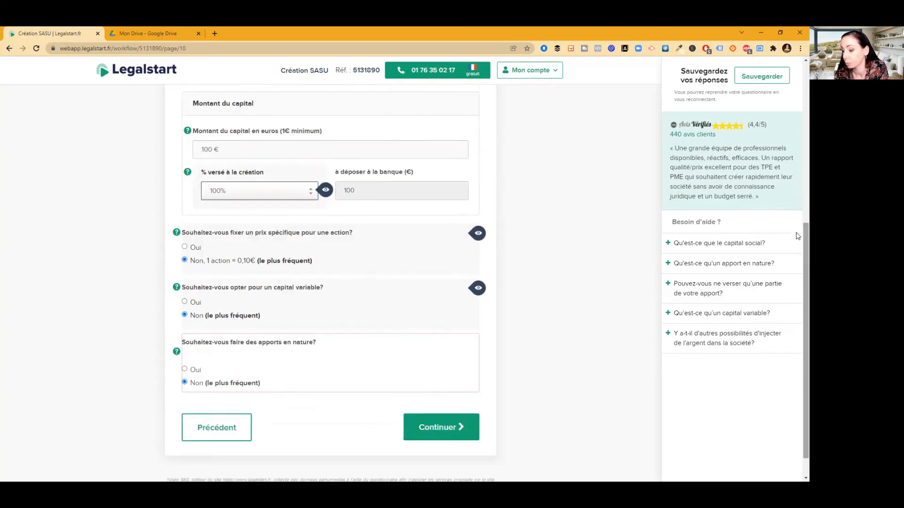
{"action": "left_click", "coordinate": [446, 441]}
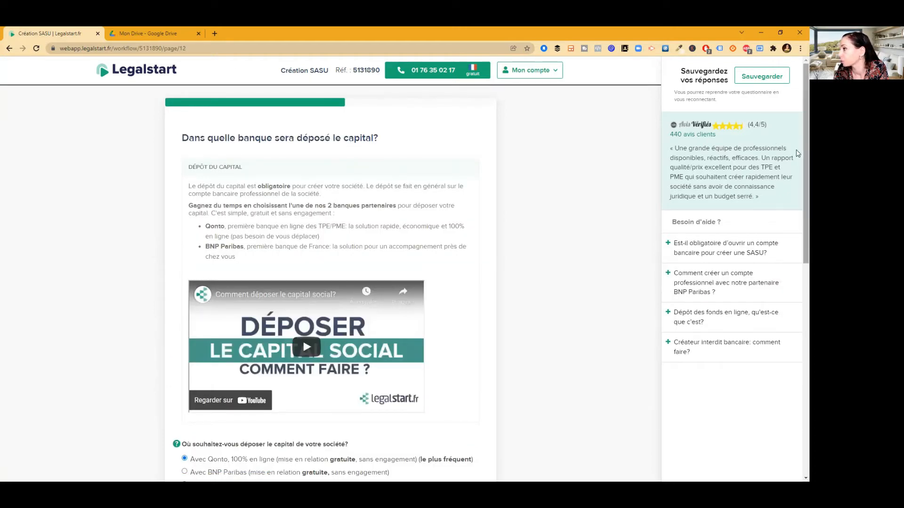
Keep Qonto as the capital-deposit bank and answer 'Non' to the financing question
{"action": "scroll", "coordinate": [797, 214], "scroll_direction": "down", "scroll_amount": 3}
{"action": "scroll", "coordinate": [797, 214], "scroll_direction": "down", "scroll_amount": 3}
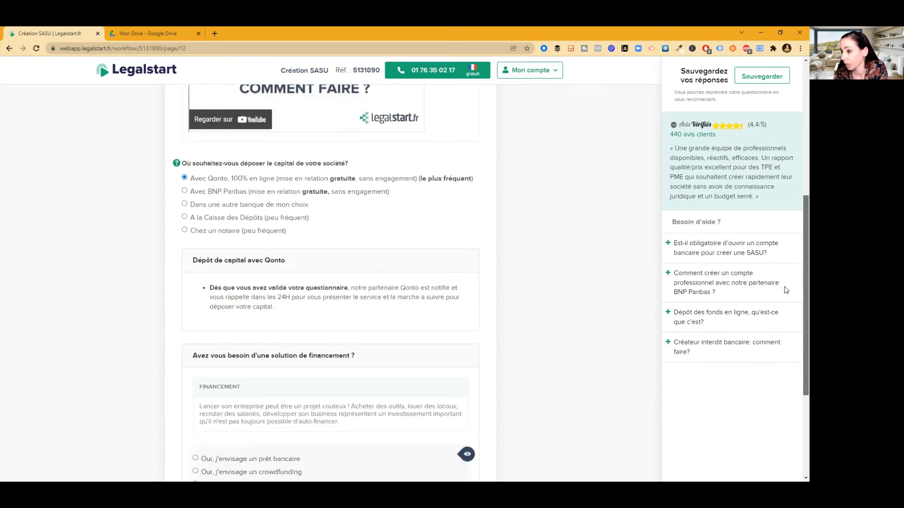
{"action": "scroll", "coordinate": [784, 306], "scroll_direction": "down", "scroll_amount": 2}
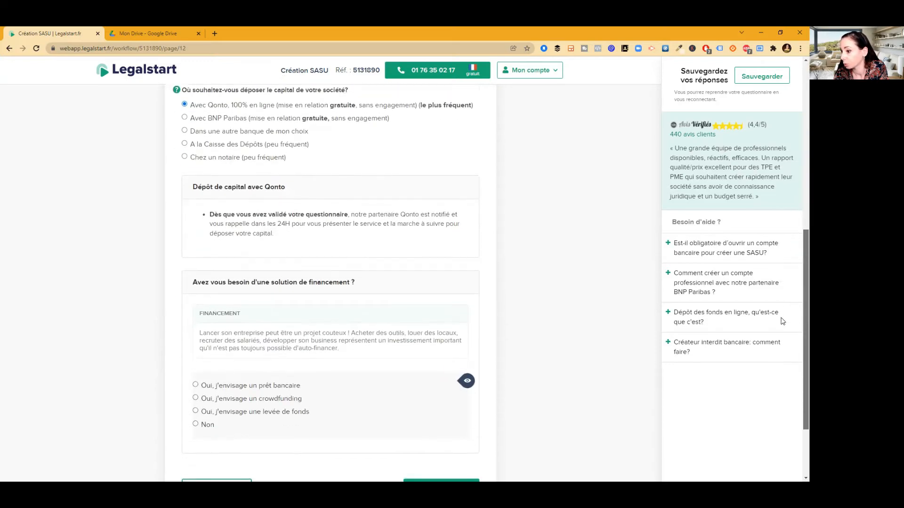
{"action": "scroll", "coordinate": [782, 329], "scroll_direction": "down", "scroll_amount": 1}
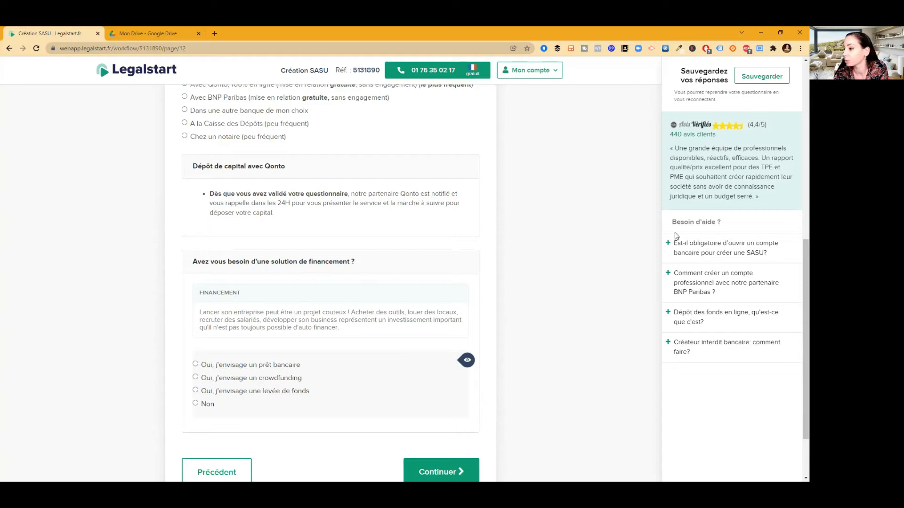
{"action": "scroll", "coordinate": [797, 255], "scroll_direction": "down", "scroll_amount": 2}
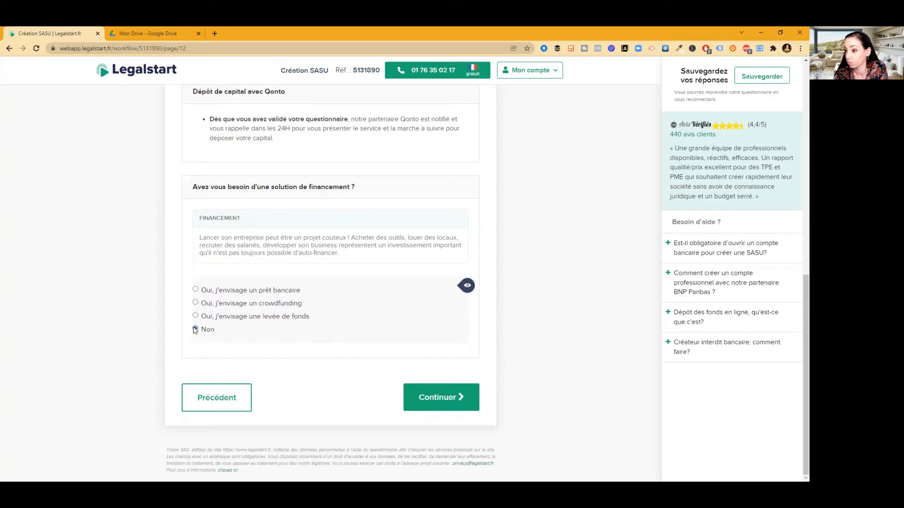
{"action": "left_click", "coordinate": [435, 404]}
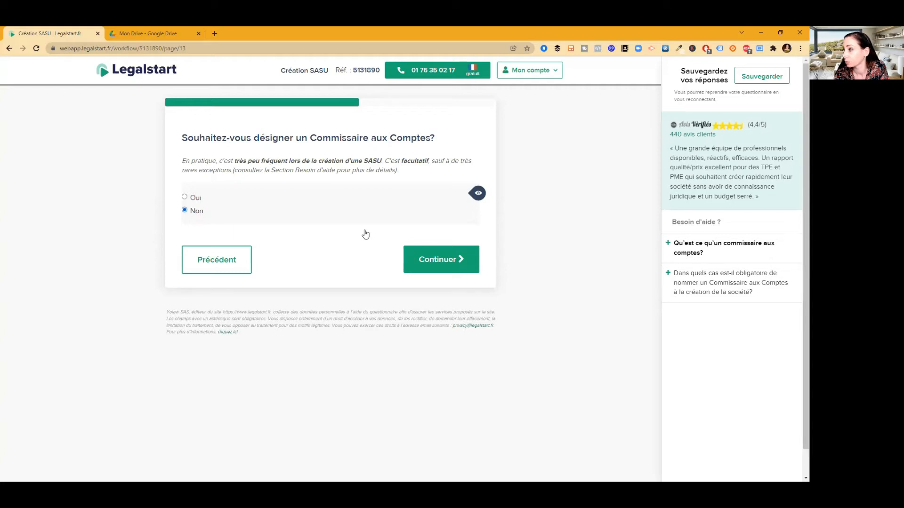
Decline an auditor, keep the 31 December year-end, and choose IS with monthly VAT returns
{"action": "left_click", "coordinate": [449, 262]}
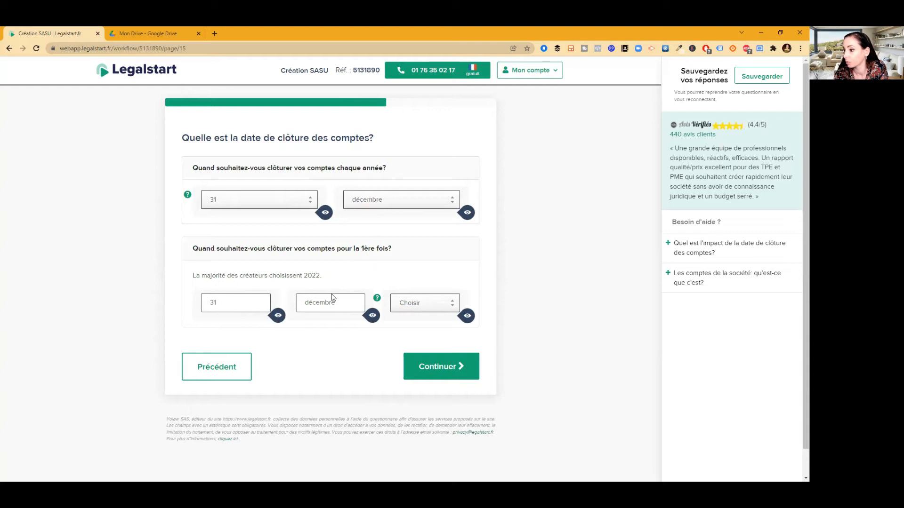
{"action": "left_click", "coordinate": [459, 369]}
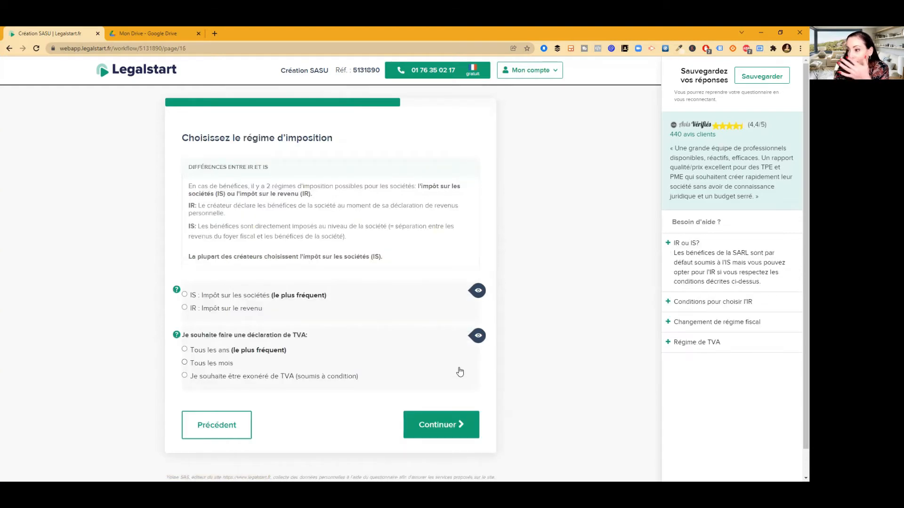
{"action": "left_click", "coordinate": [198, 298]}
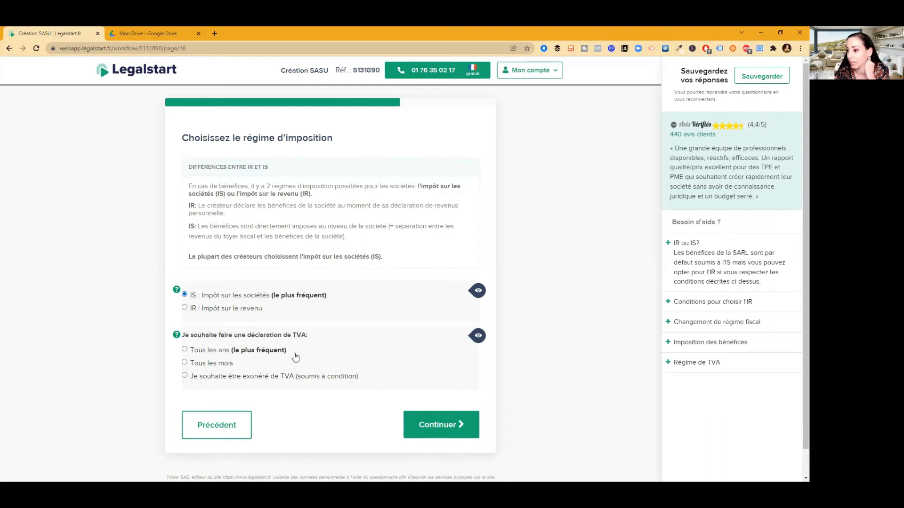
{"action": "left_click", "coordinate": [184, 363]}
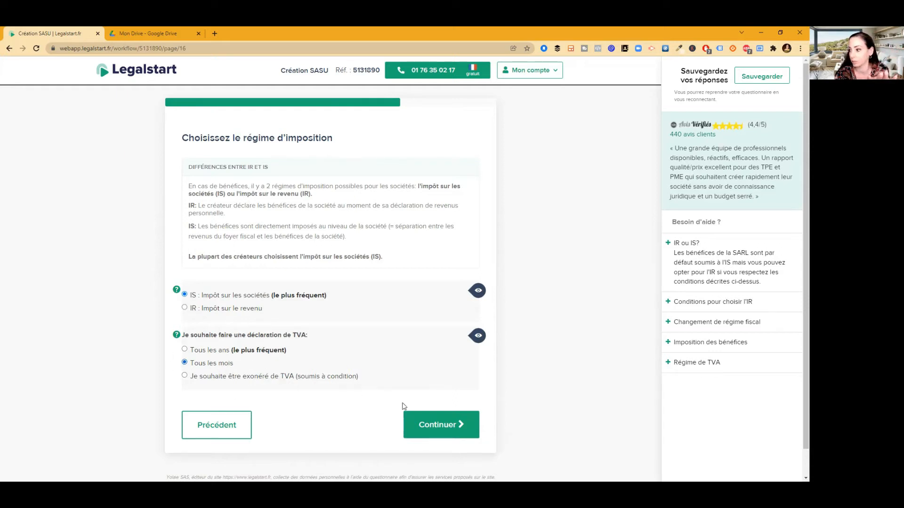
{"action": "left_click", "coordinate": [436, 428]}
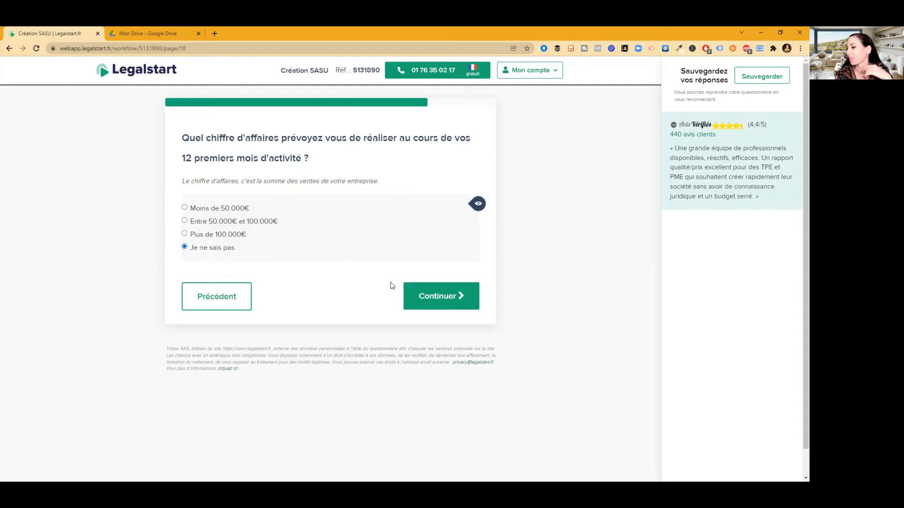
Leave first-year turnover as unknown and answer that no hires are planned
{"action": "left_click", "coordinate": [446, 308]}
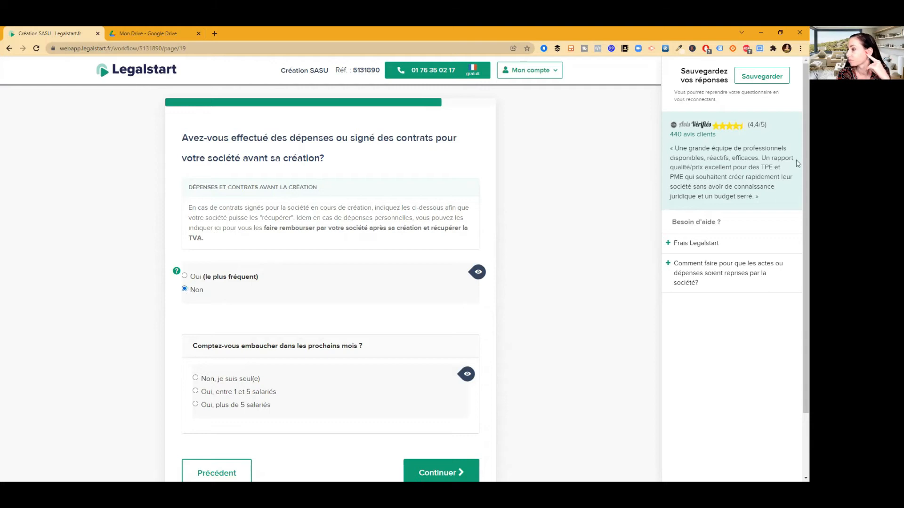
{"action": "scroll", "coordinate": [797, 183], "scroll_direction": "down", "scroll_amount": 1}
{"action": "scroll", "coordinate": [798, 198], "scroll_direction": "down", "scroll_amount": 1}
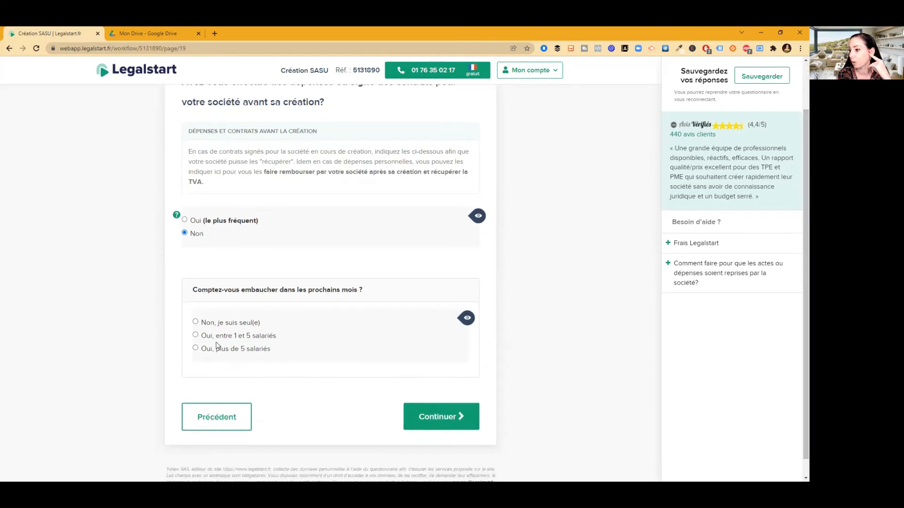
{"action": "left_click", "coordinate": [195, 323]}
{"action": "left_click", "coordinate": [451, 422]}
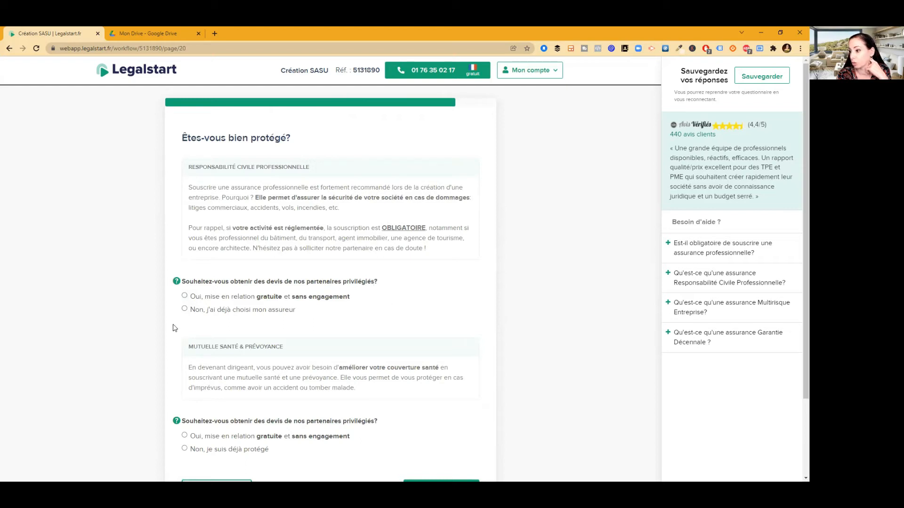
Indicate professional insurance and health coverage are already in place, then answer the phone/internet offer question
{"action": "left_click", "coordinate": [184, 310]}
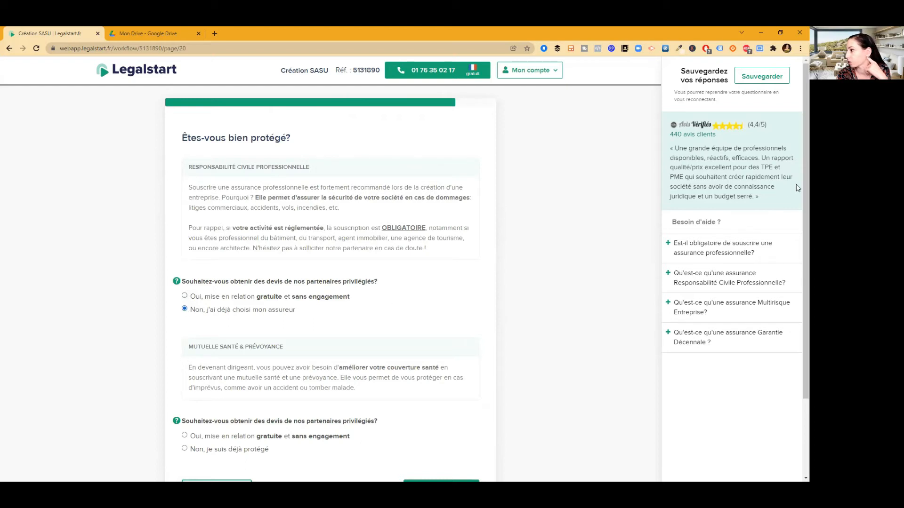
{"action": "scroll", "coordinate": [798, 223], "scroll_direction": "down", "scroll_amount": 1}
{"action": "scroll", "coordinate": [797, 224], "scroll_direction": "down", "scroll_amount": 1}
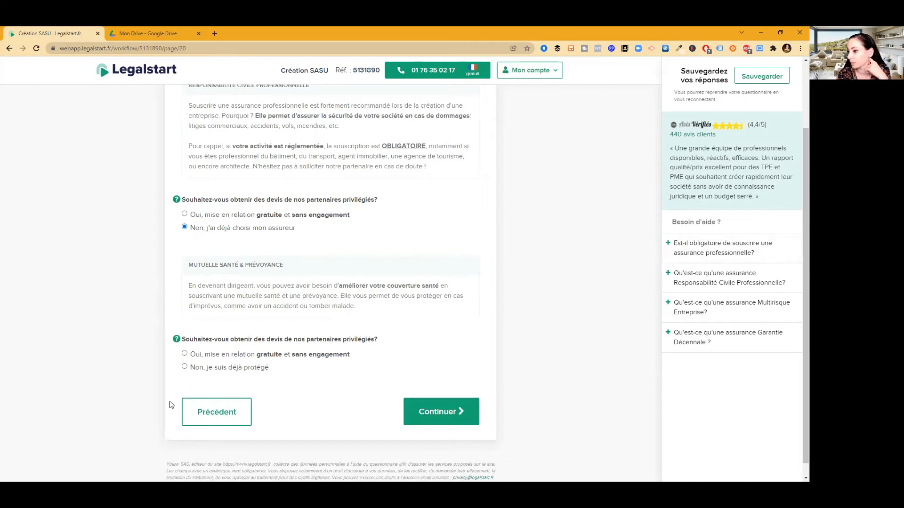
{"action": "left_click", "coordinate": [198, 371]}
{"action": "left_click", "coordinate": [448, 418]}
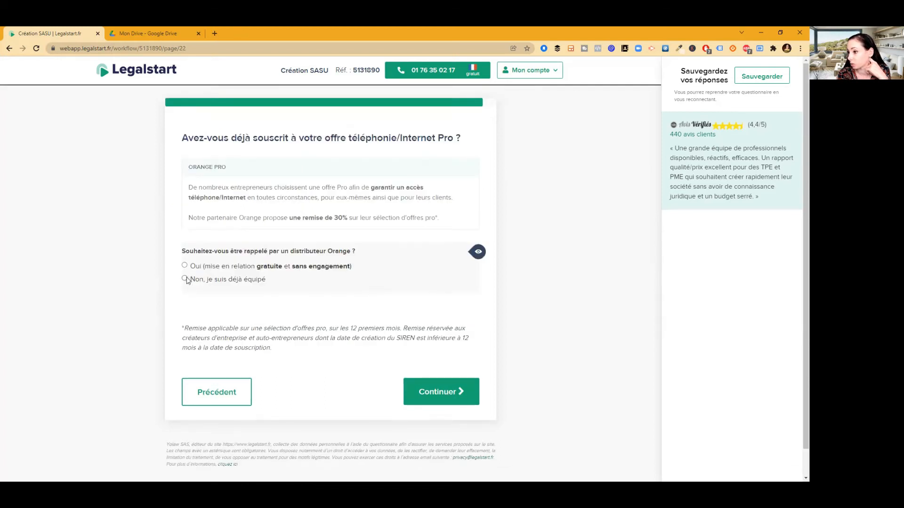
{"action": "left_click", "coordinate": [436, 393]}
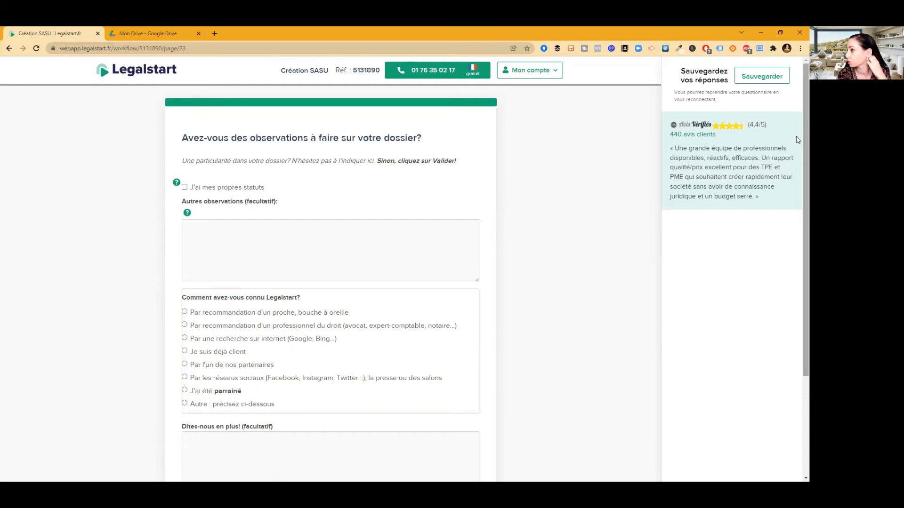
Mark 'Je suis déjà client' and validate the questionnaire
{"action": "scroll", "coordinate": [798, 154], "scroll_direction": "down", "scroll_amount": 1}
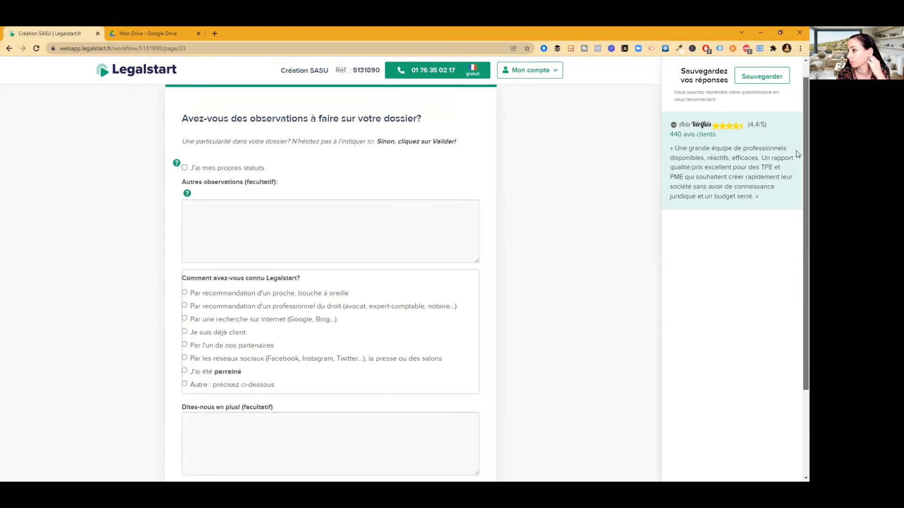
{"action": "scroll", "coordinate": [798, 154], "scroll_direction": "down", "scroll_amount": 1}
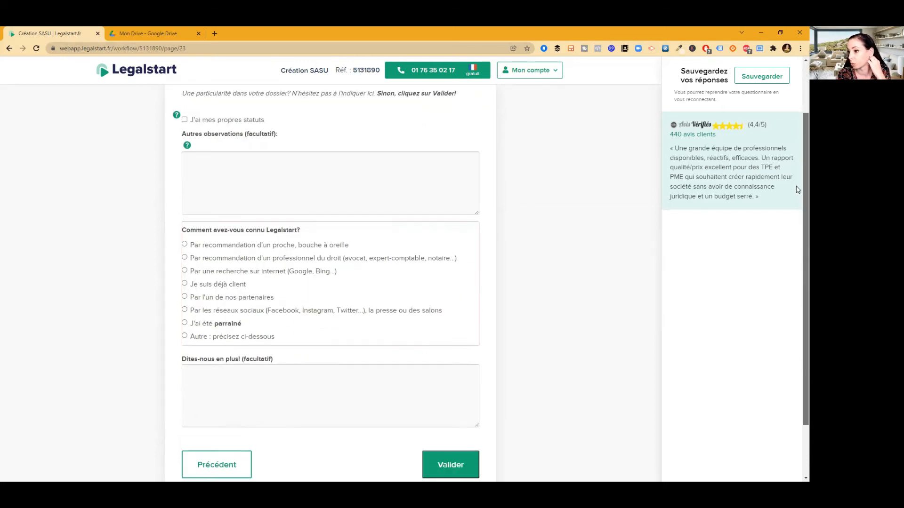
{"action": "scroll", "coordinate": [797, 198], "scroll_direction": "down", "scroll_amount": 1}
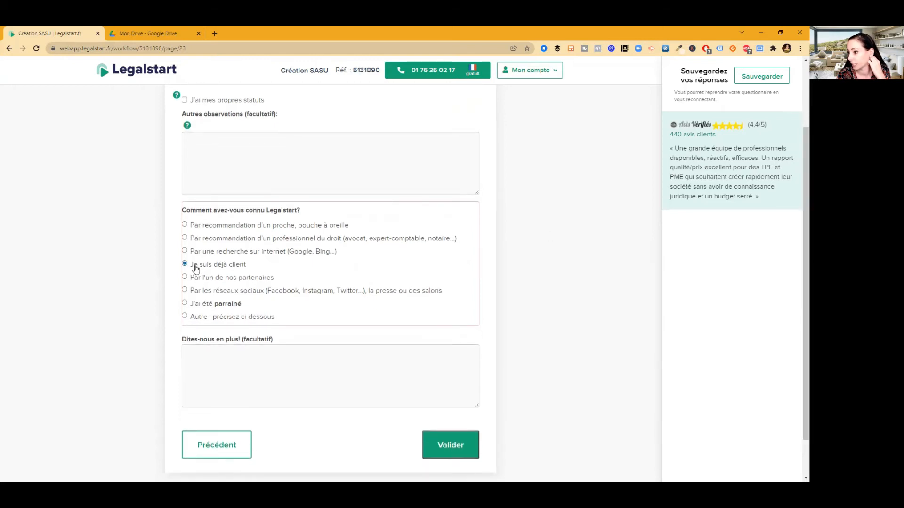
{"action": "left_click", "coordinate": [457, 444]}
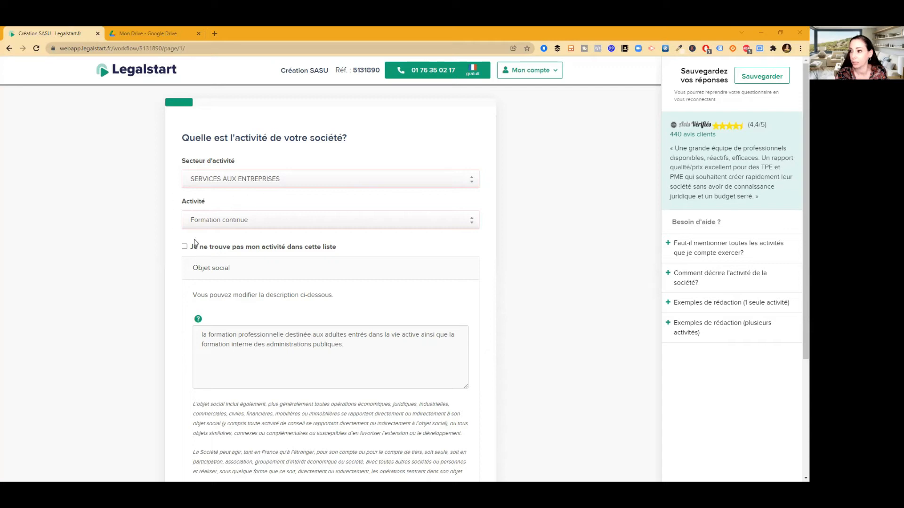
Confirm the Formation continue activity and its prefilled objet social to reach the questionnaire summary
{"action": "scroll", "coordinate": [797, 170], "scroll_direction": "down", "scroll_amount": 1}
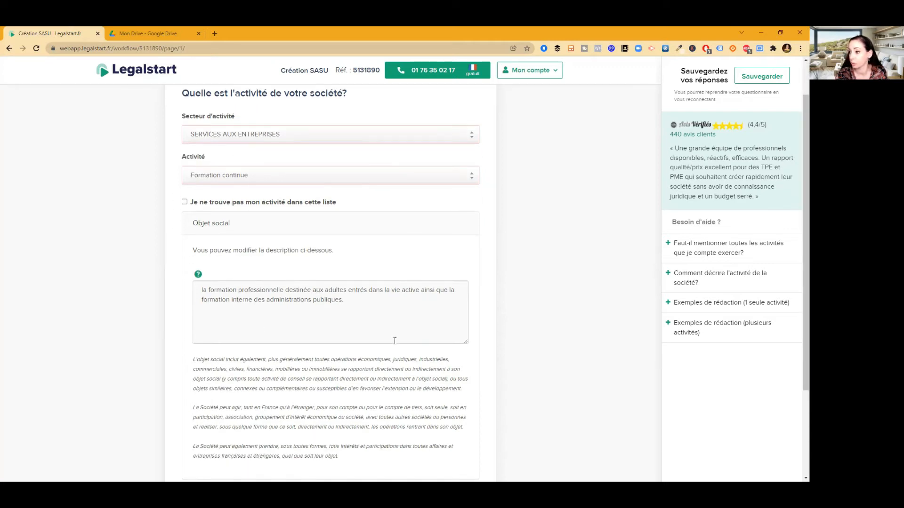
{"action": "scroll", "coordinate": [795, 264], "scroll_direction": "down", "scroll_amount": 3}
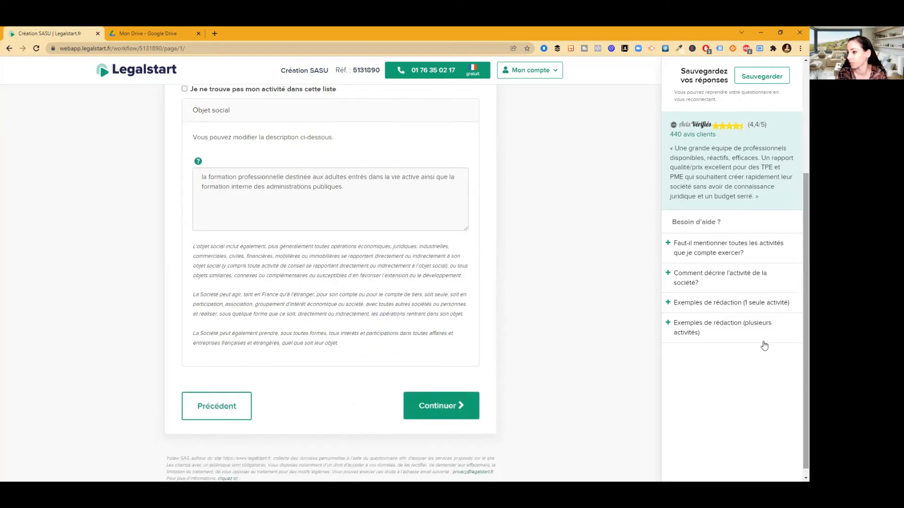
{"action": "left_click", "coordinate": [442, 414]}
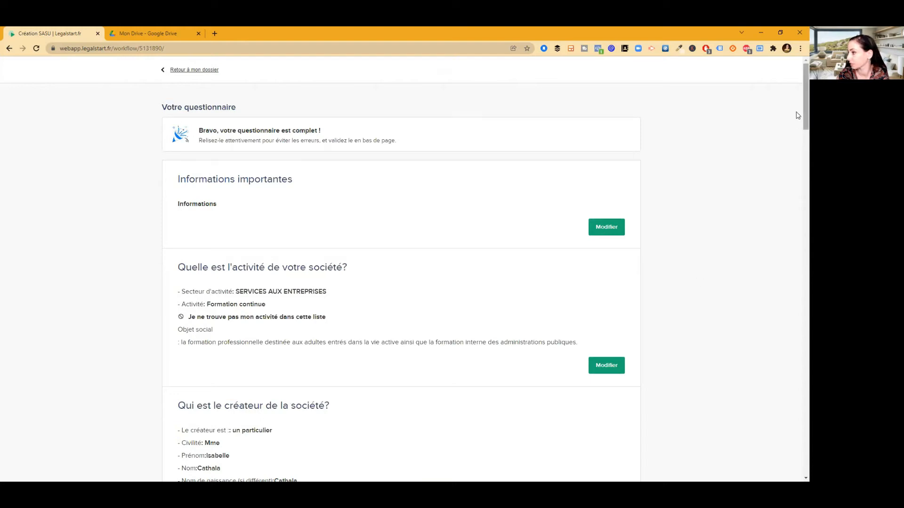
{"action": "left_click_drag", "start_coordinate": [798, 117], "coordinate": [789, 277]}
{"action": "scroll", "coordinate": [798, 141], "scroll_direction": "down", "scroll_amount": 1}
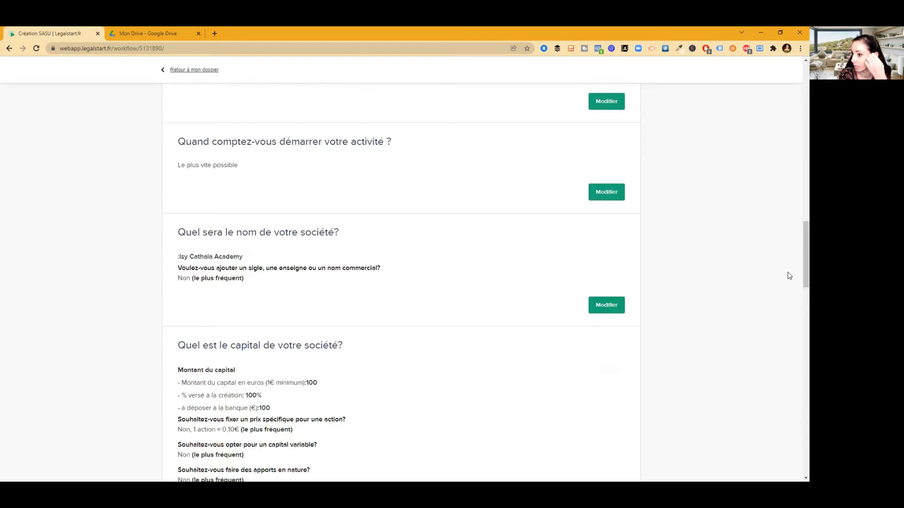
{"action": "left_click", "coordinate": [608, 307]}
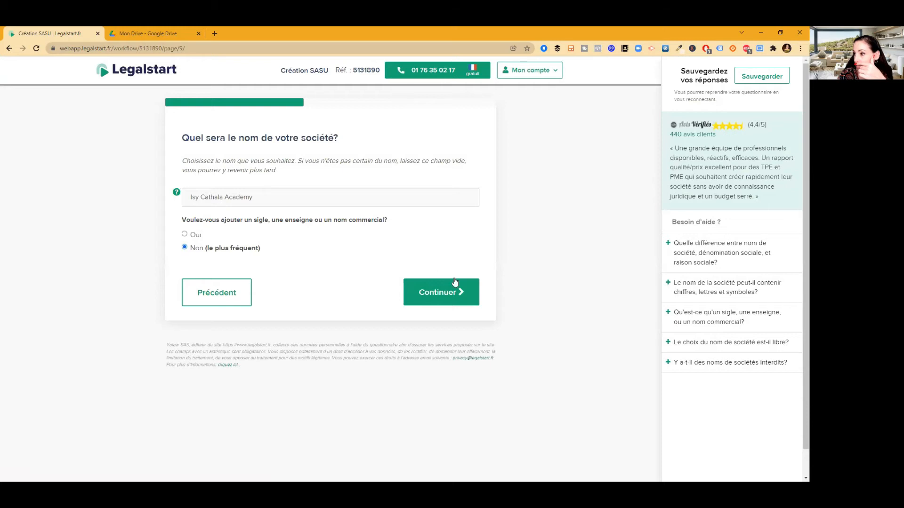
{"action": "left_click", "coordinate": [10, 49]}
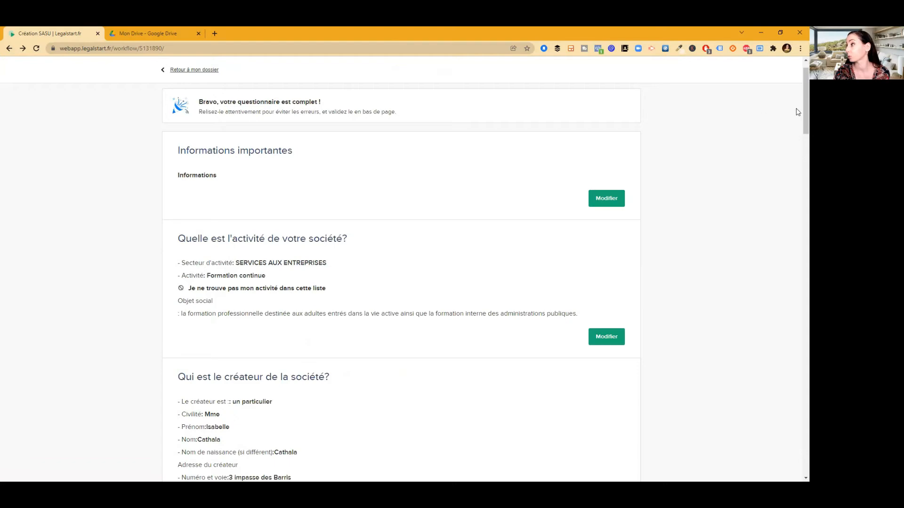
{"action": "left_click_drag", "start_coordinate": [798, 111], "coordinate": [797, 460]}
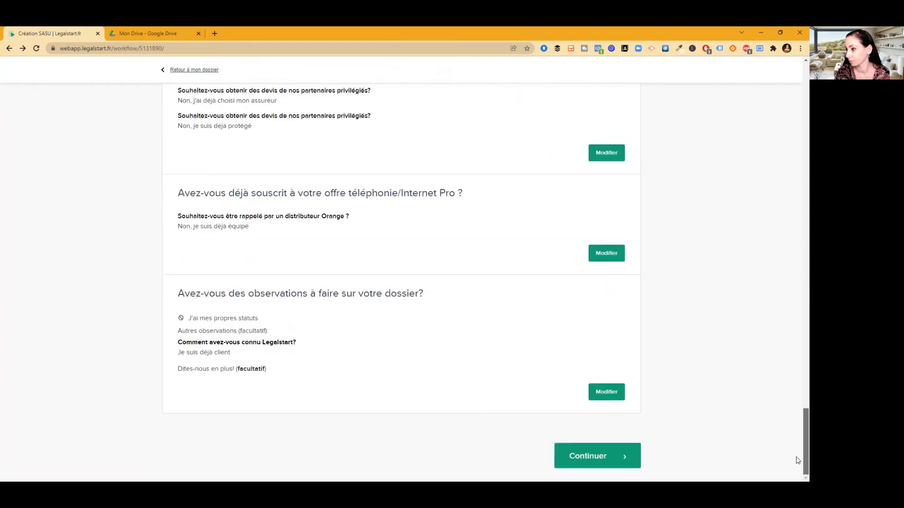
Confirm the completed questionnaire and bring up the generated documents for signing
{"action": "left_click", "coordinate": [609, 461]}
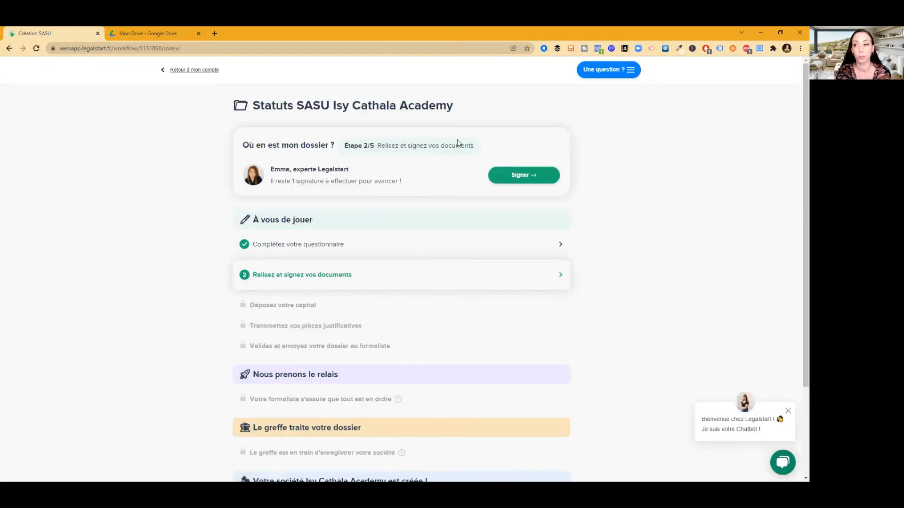
{"action": "left_click", "coordinate": [528, 179]}
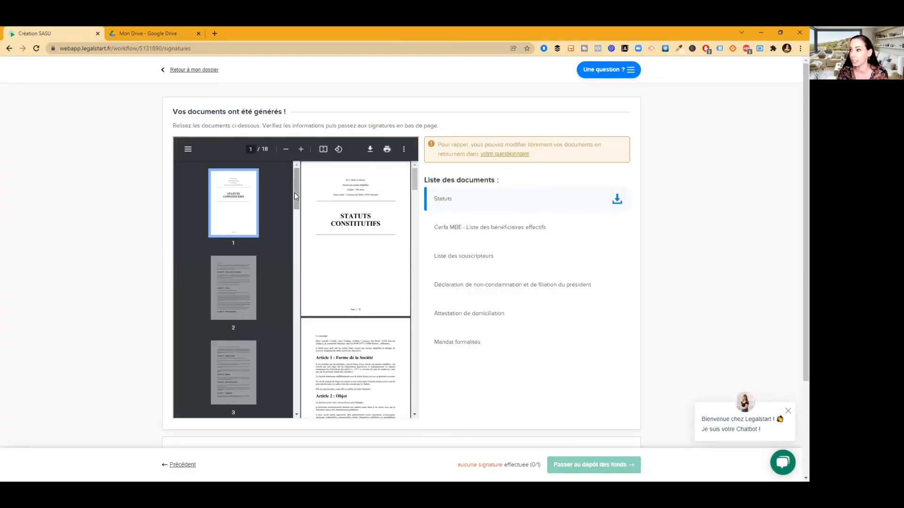
{"action": "left_click_drag", "start_coordinate": [295, 193], "coordinate": [299, 389]}
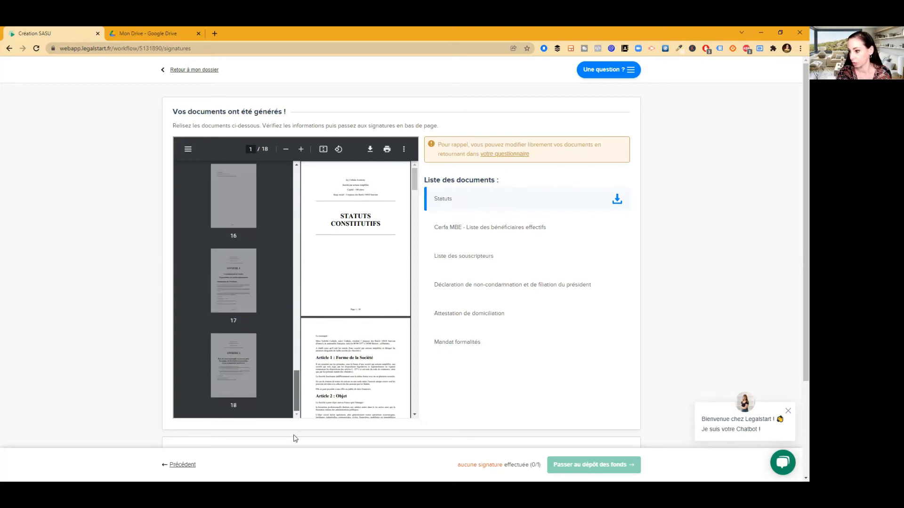
{"action": "left_click_drag", "start_coordinate": [415, 186], "coordinate": [418, 435]}
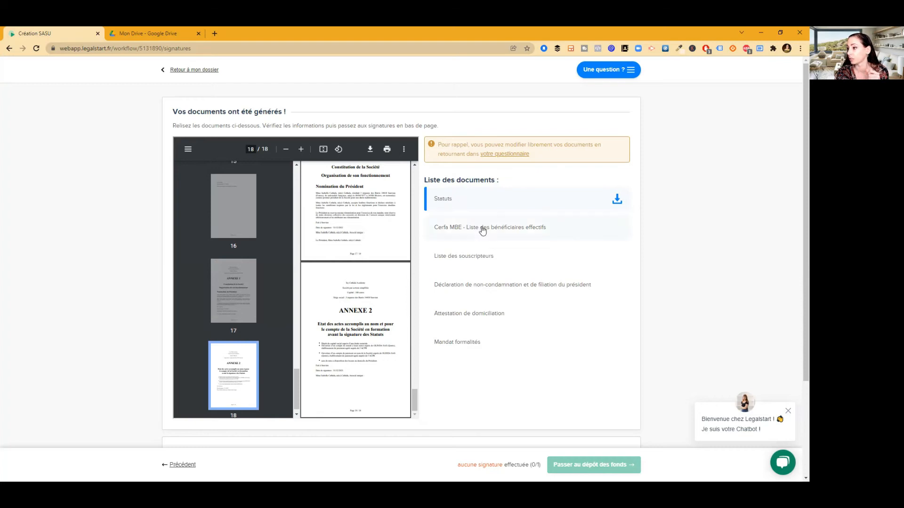
Preview the Cerfa MBE, Liste des souscripteurs and non-conviction declaration in the PDF viewer
{"action": "left_click", "coordinate": [479, 230]}
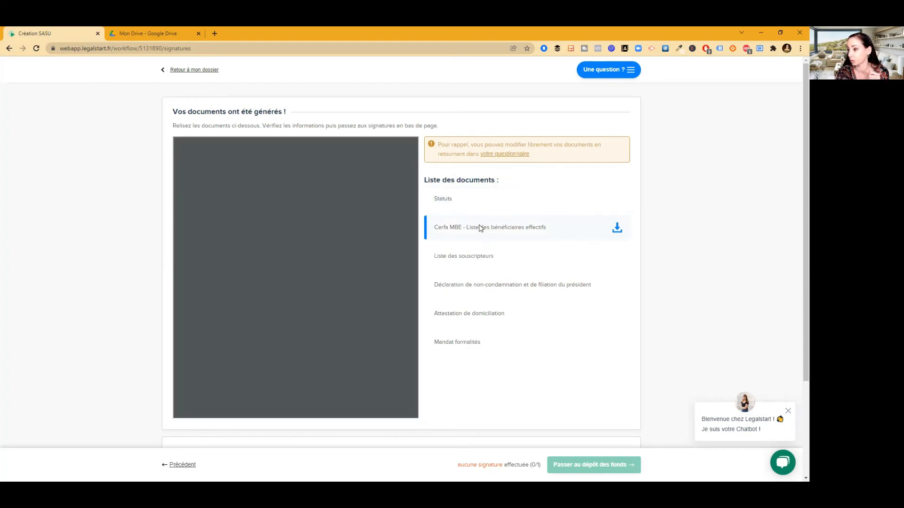
{"action": "left_click", "coordinate": [474, 258]}
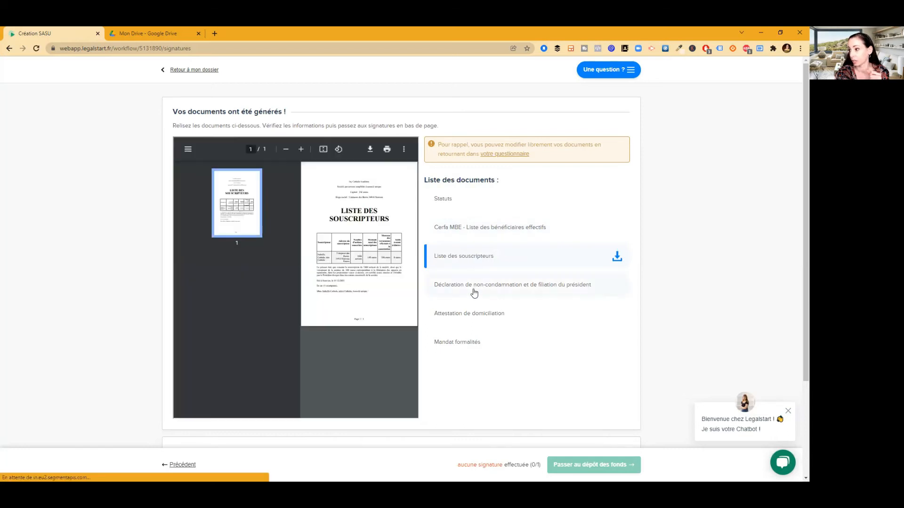
{"action": "left_click", "coordinate": [475, 291]}
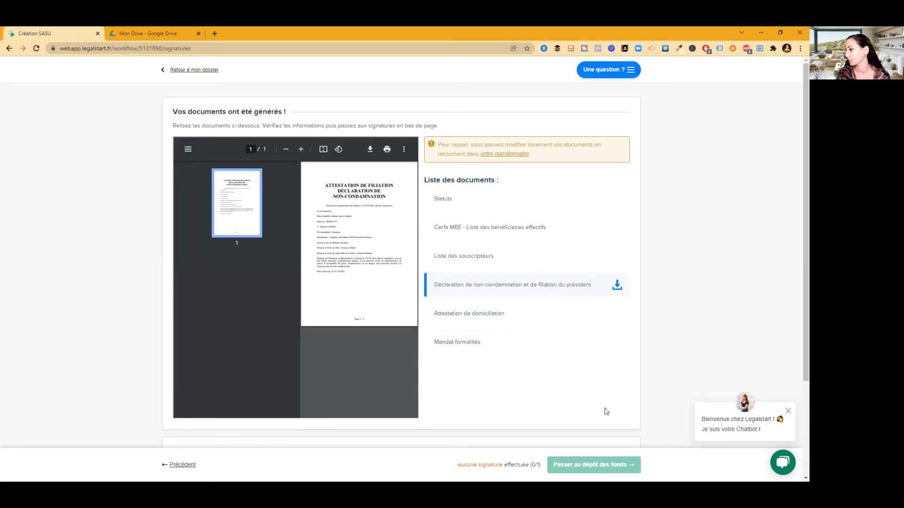
{"action": "scroll", "coordinate": [797, 241], "scroll_direction": "down", "scroll_amount": 1}
{"action": "scroll", "coordinate": [797, 241], "scroll_direction": "down", "scroll_amount": 1}
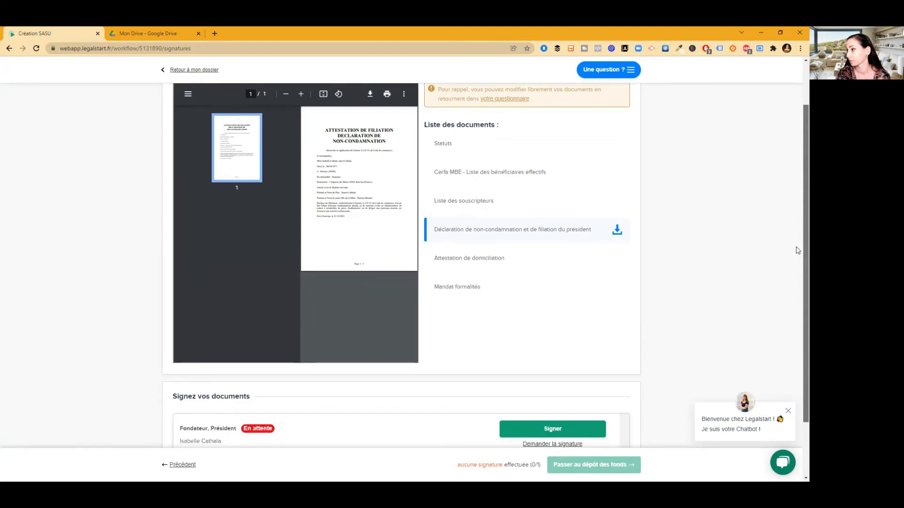
{"action": "scroll", "coordinate": [798, 250], "scroll_direction": "up", "scroll_amount": 1}
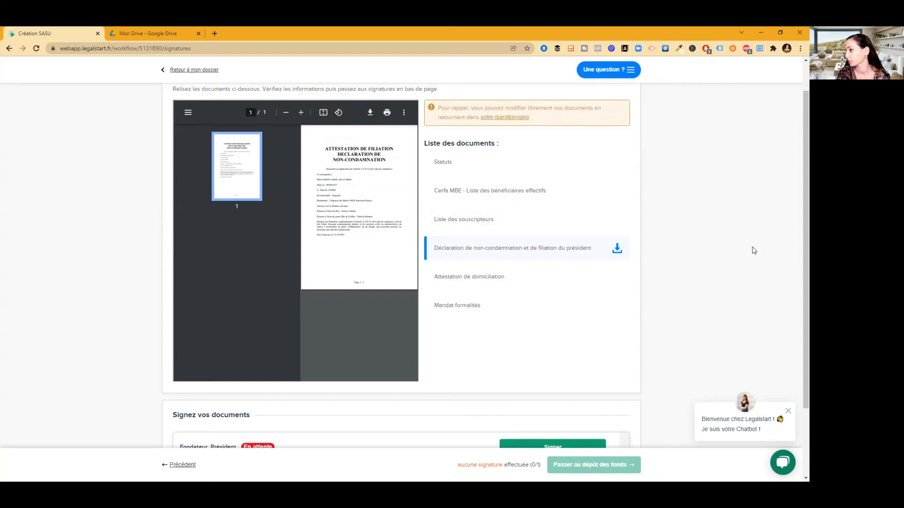
{"action": "scroll", "coordinate": [795, 244], "scroll_direction": "down", "scroll_amount": 2}
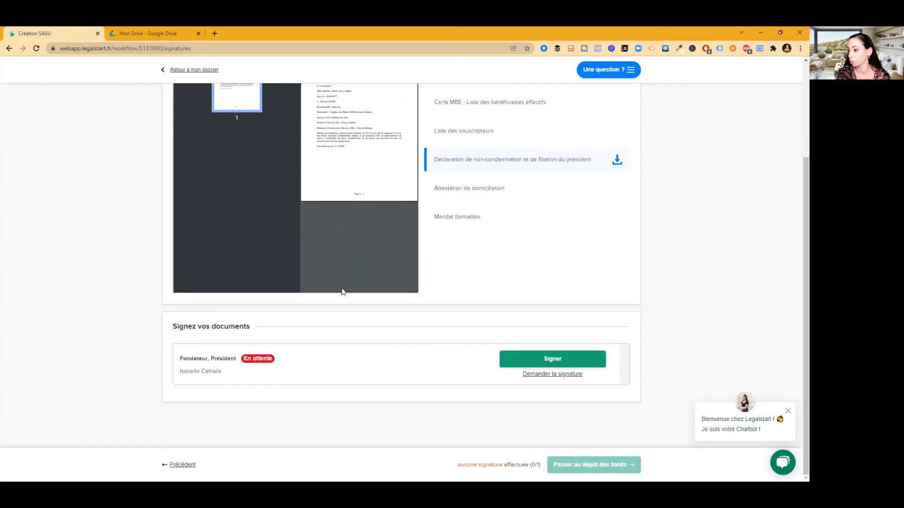
Sign the company documents as founder and president
{"action": "left_click", "coordinate": [566, 363]}
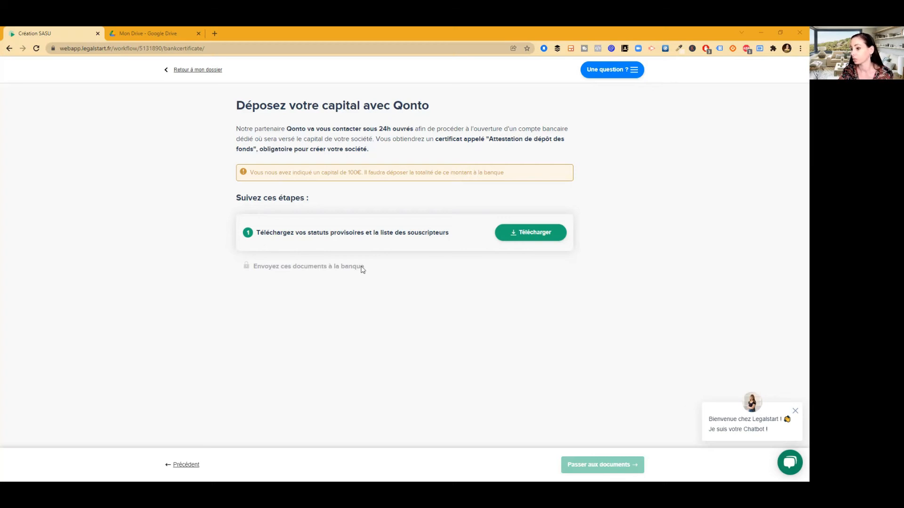
Save the provisional statutes and subscriber list as docs.zip in a new Documents\sasu ICA folder
{"action": "left_click", "coordinate": [539, 234]}
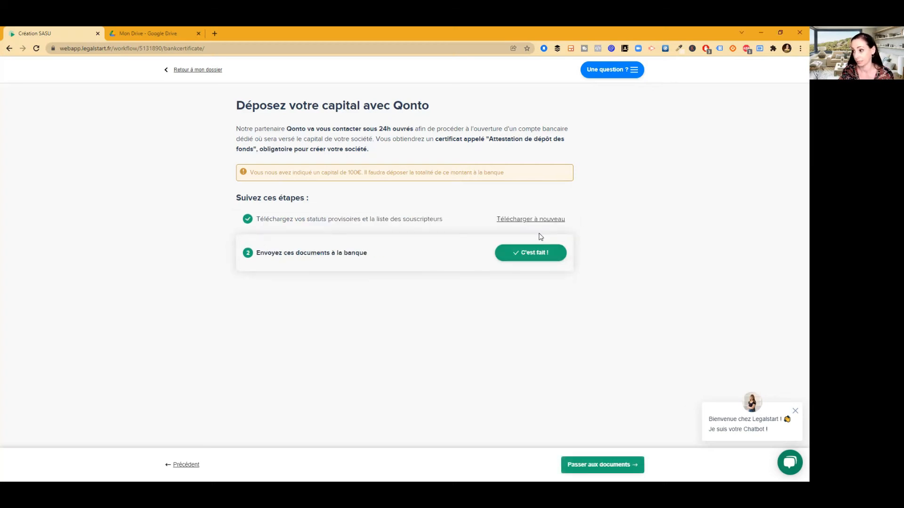
{"action": "left_click", "coordinate": [37, 82]}
{"action": "left_click", "coordinate": [38, 92]}
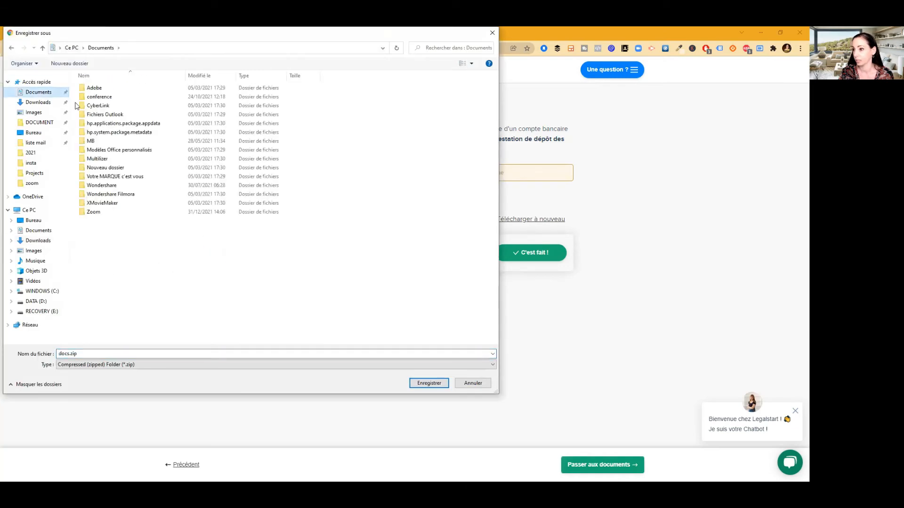
{"action": "right_click", "coordinate": [76, 104]}
{"action": "mouse_move", "coordinate": [97, 194]}
{"action": "left_click", "coordinate": [201, 193]}
{"action": "type", "text": "sasu ICA"}
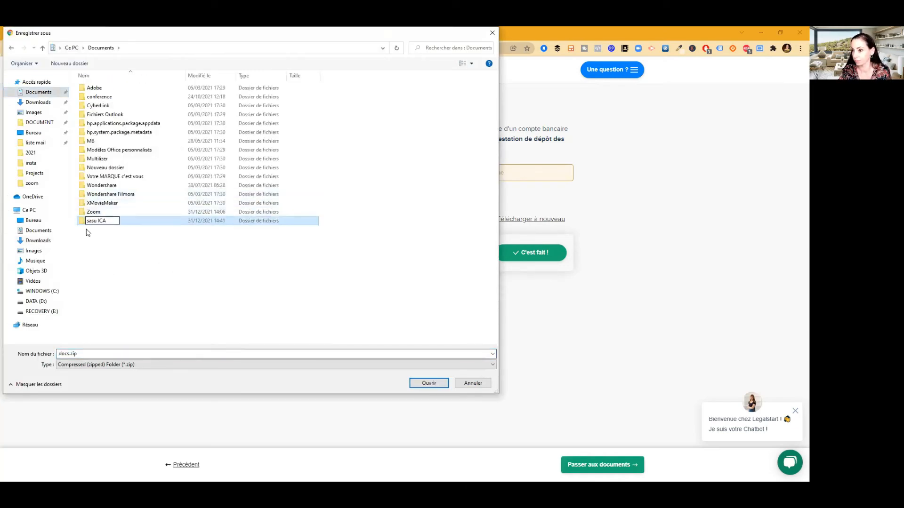
{"action": "key", "text": "Return"}
{"action": "double_click", "coordinate": [86, 222]}
{"action": "left_click", "coordinate": [429, 384]}
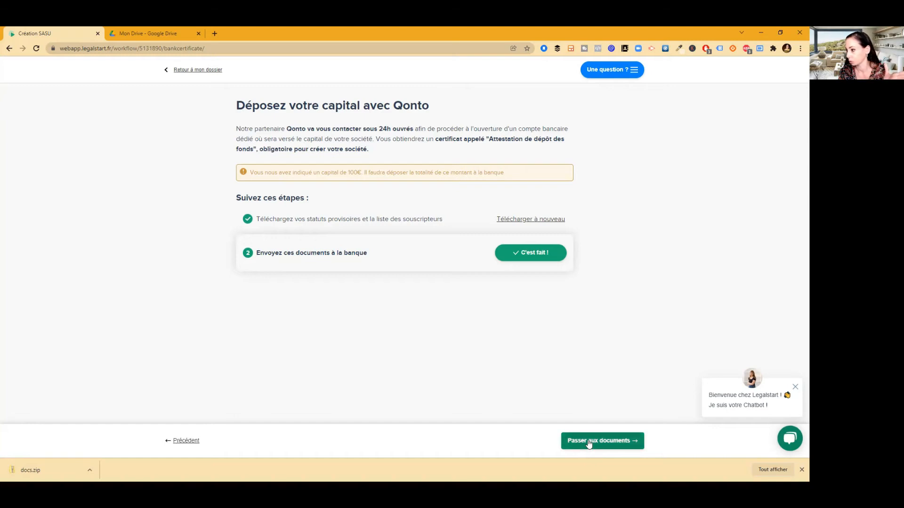
{"action": "left_click", "coordinate": [588, 443]}
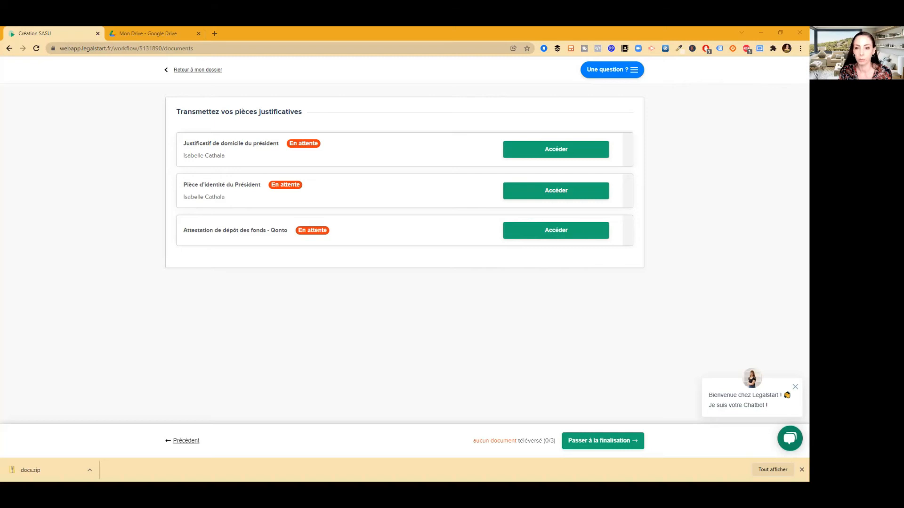
Browse File Explorer to the dossier folder holding the statuts-sasu files, then move the window aside
{"action": "key", "text": "alt+Tab"}
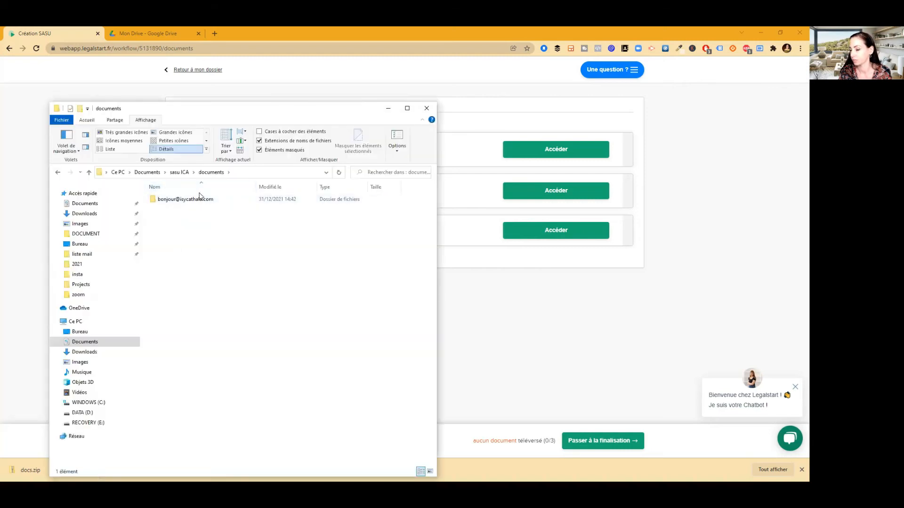
{"action": "double_click", "coordinate": [200, 201]}
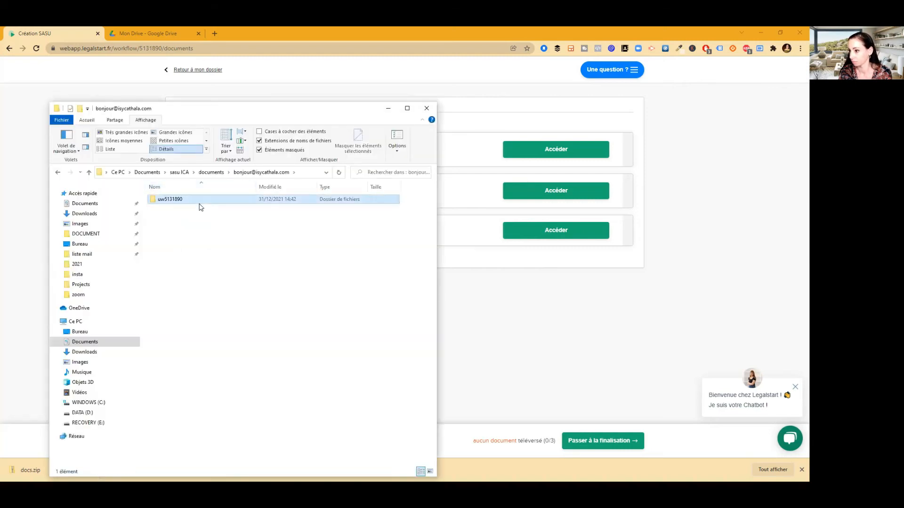
{"action": "double_click", "coordinate": [200, 201]}
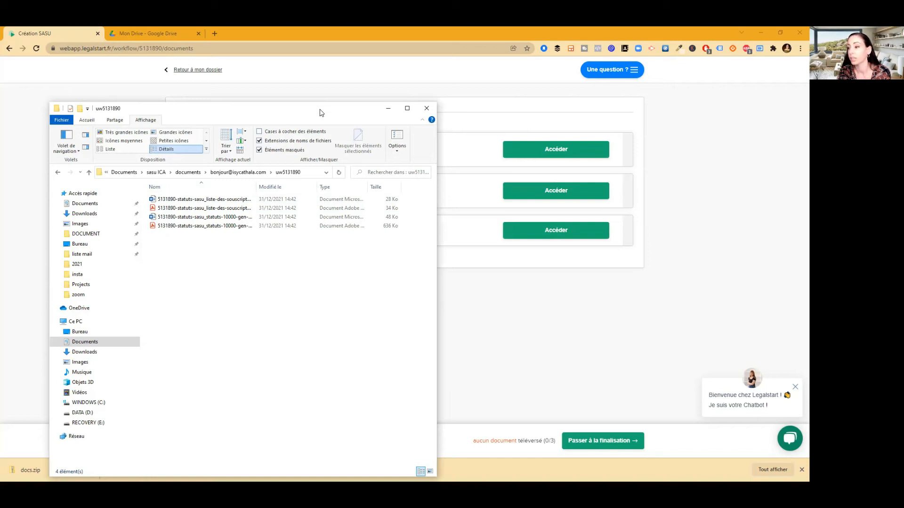
{"action": "left_click_drag", "start_coordinate": [320, 113], "coordinate": [1, 94]}
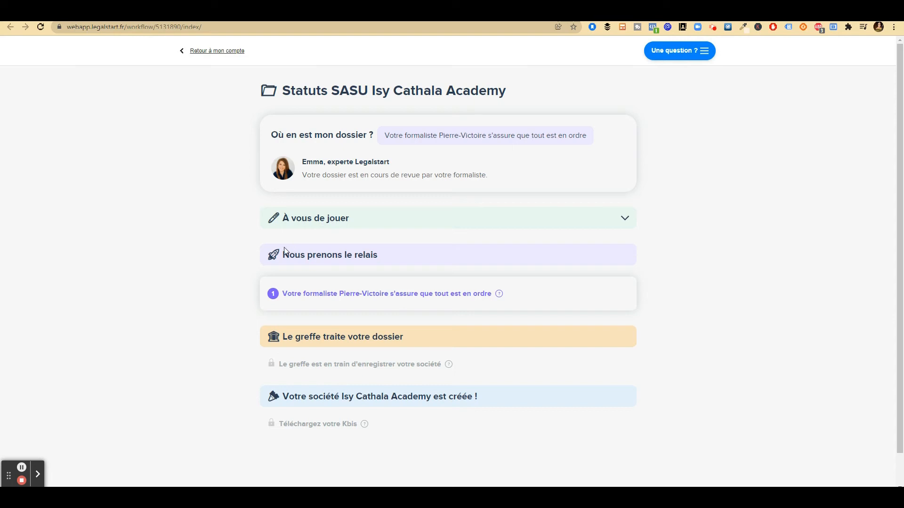
{"action": "left_click", "coordinate": [469, 221]}
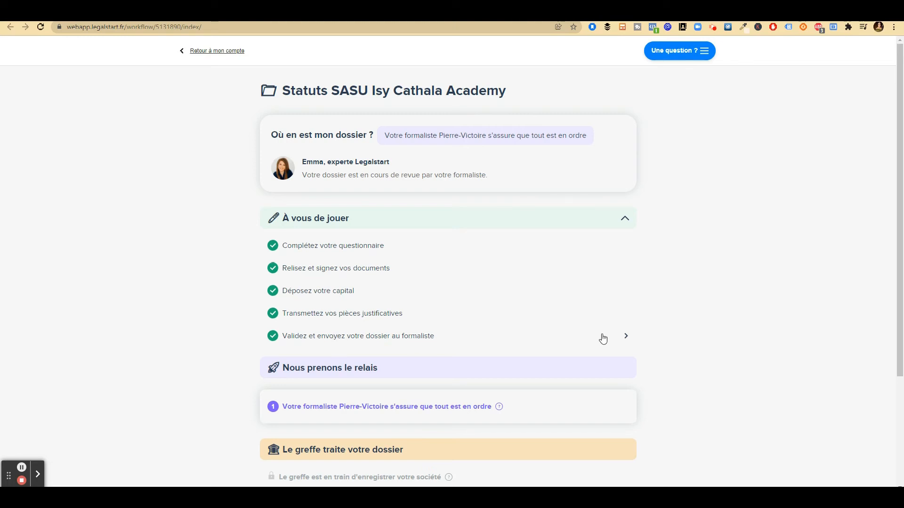
{"action": "left_click", "coordinate": [625, 219]}
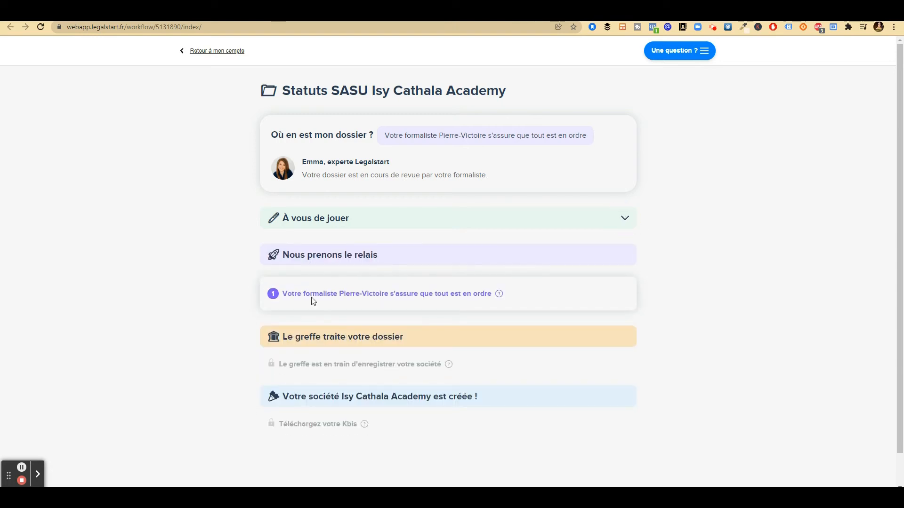